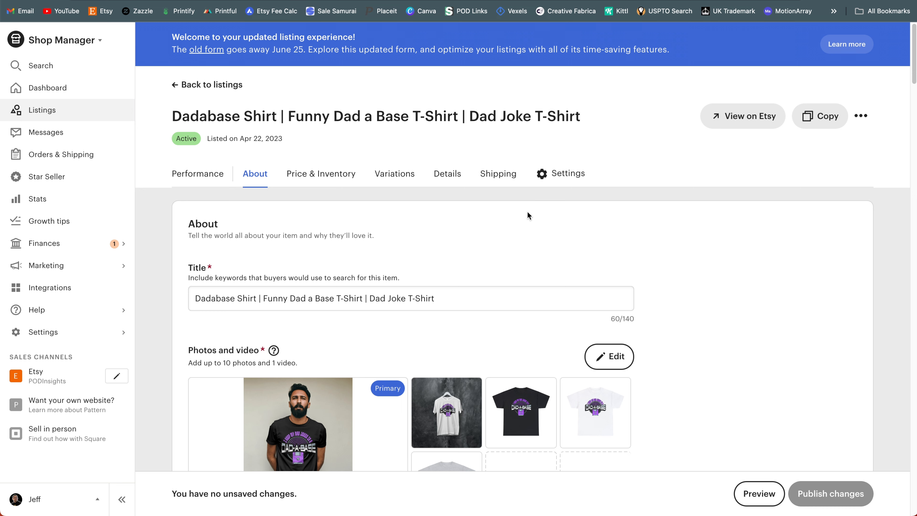
scroll(526, 218, "down", 1)
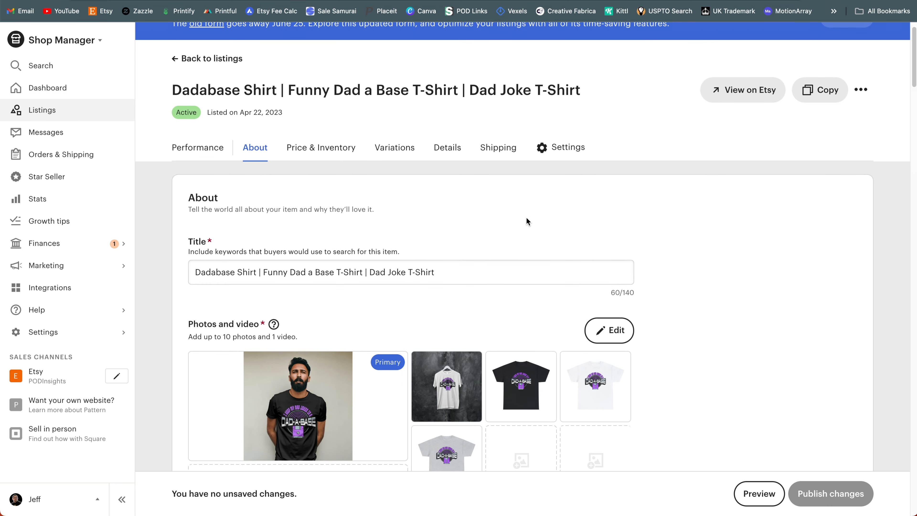
scroll(523, 194, "down", 2)
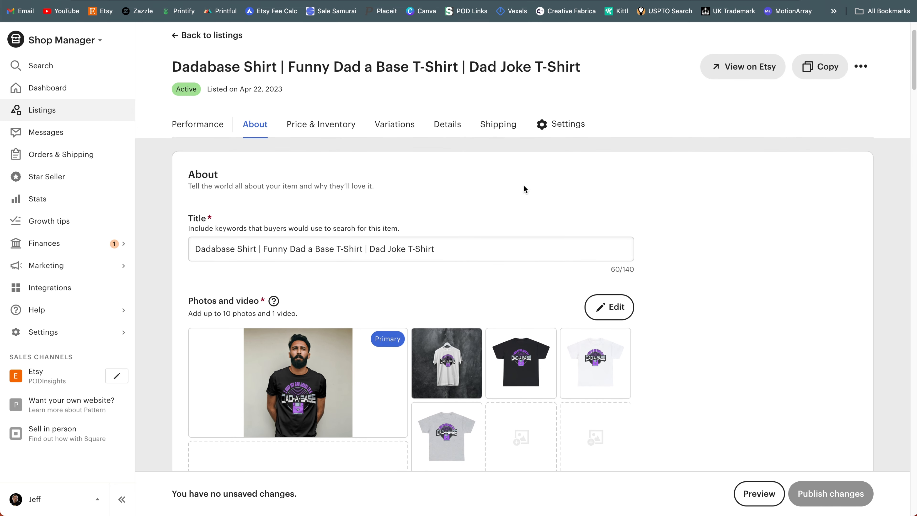
scroll(524, 184, "down", 1)
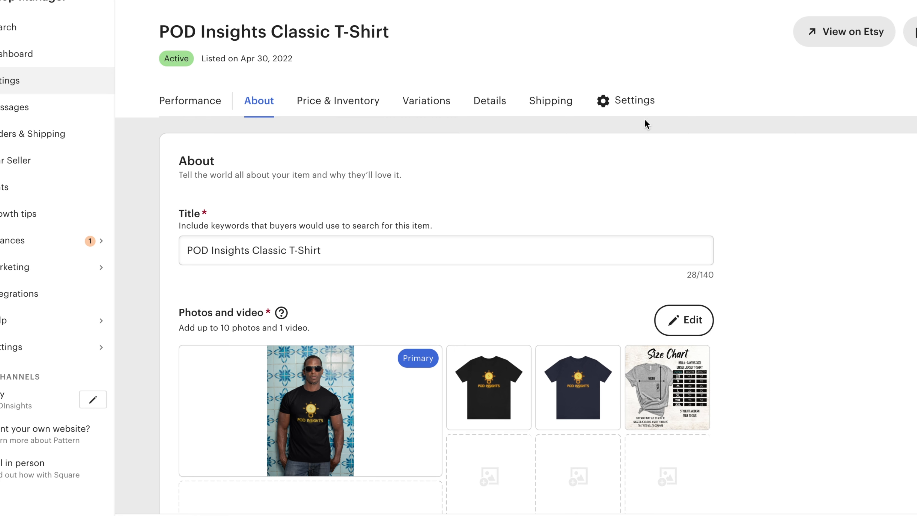
Step: Examine the POD Insights Classic T-Shirt listing's last 30 days of performance and its latest reviews
left_click(178, 105)
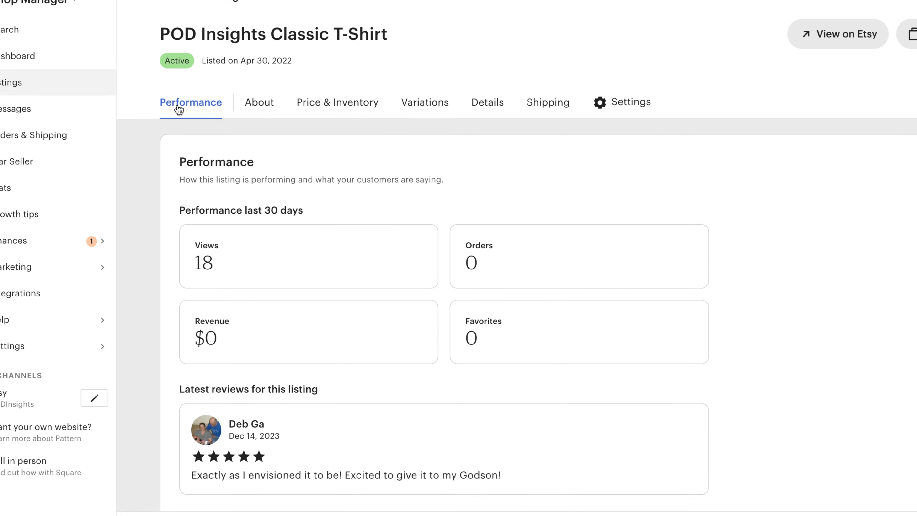
scroll(471, 251, "down", 3)
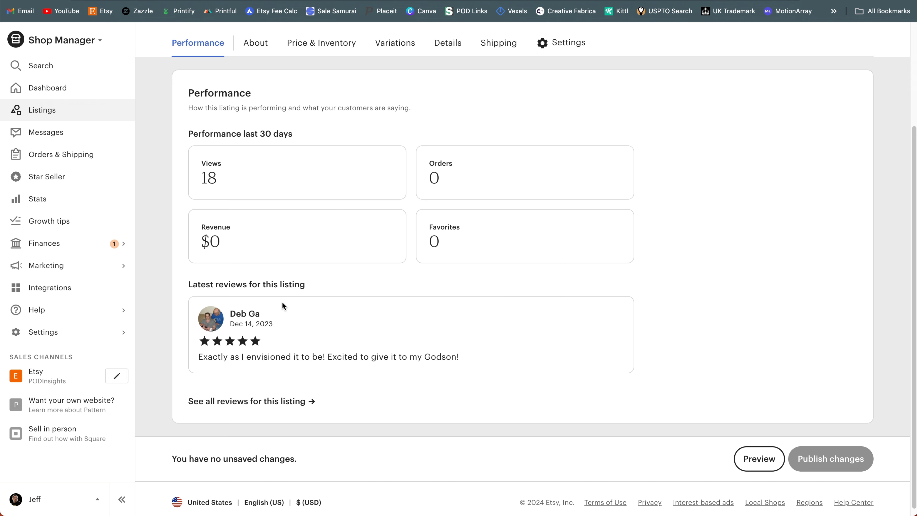
scroll(515, 120, "up", 1)
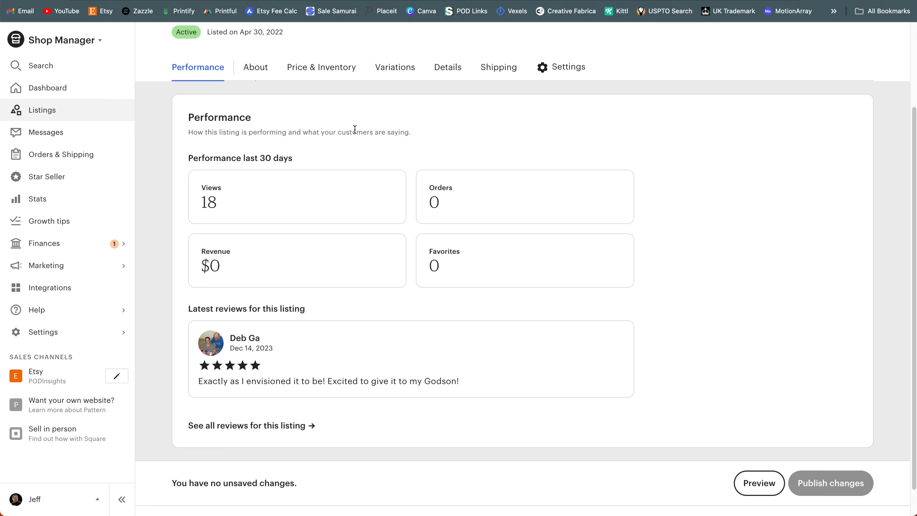
scroll(356, 129, "up", 3)
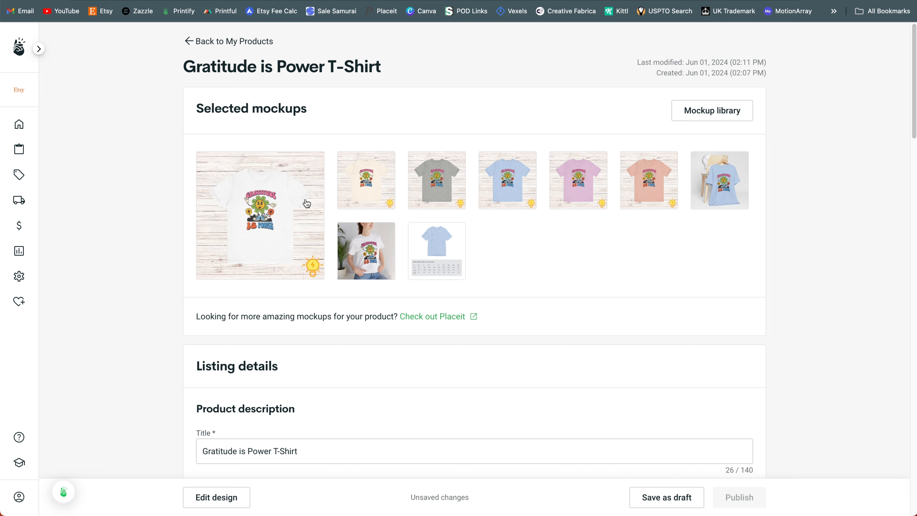
Step: In Printify, assign the existing "T-Shirts: 2-5 days" shipping profile to the Gratitude is Power T-Shirt
scroll(605, 256, "down", 5)
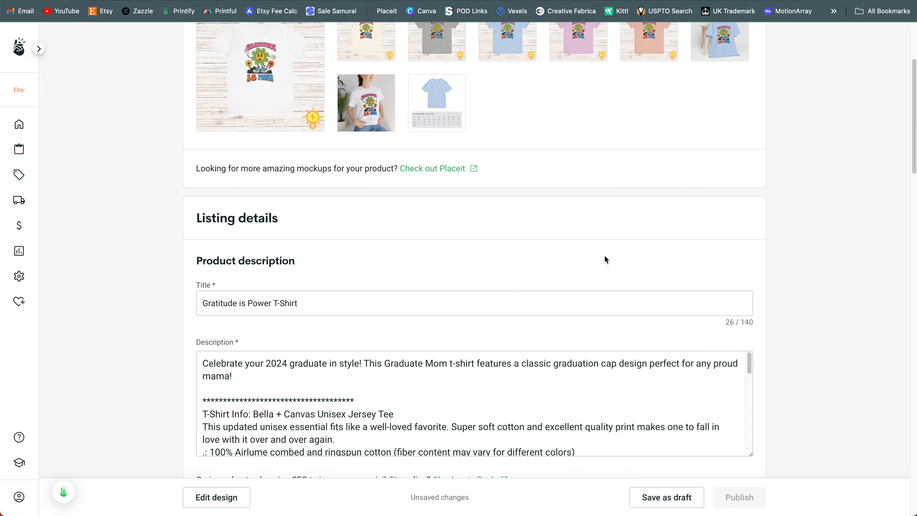
scroll(543, 181, "down", 15)
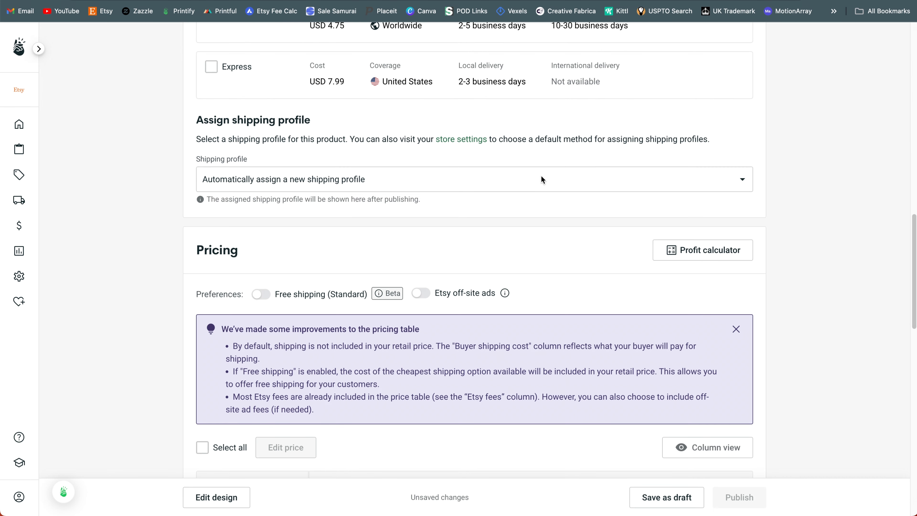
left_click(559, 185)
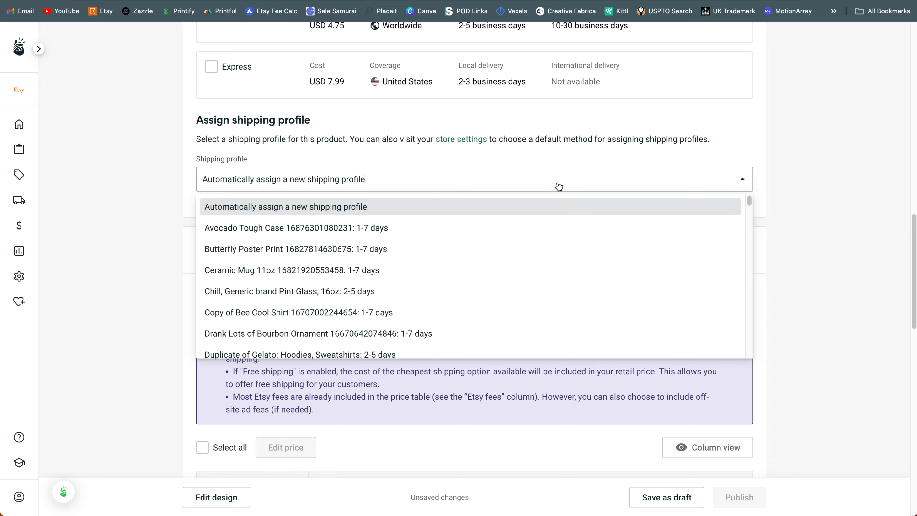
left_click_drag(749, 202, 690, 348)
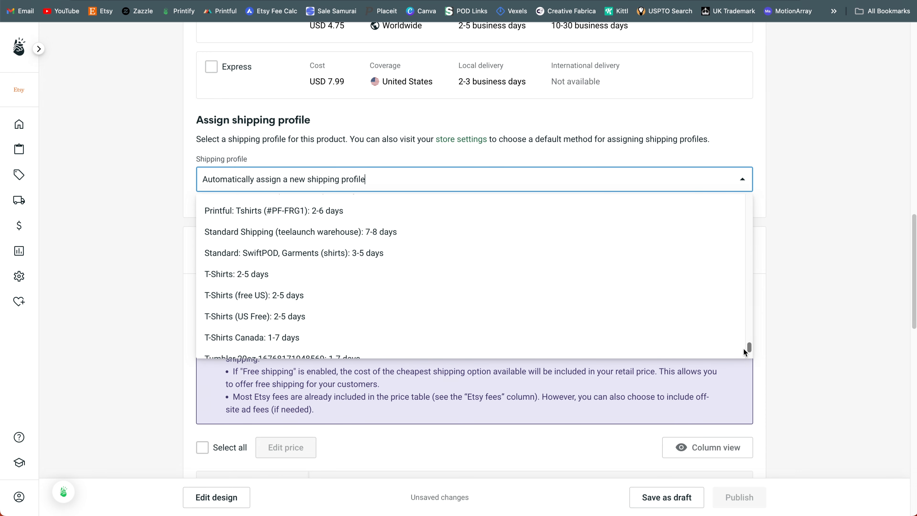
left_click(307, 274)
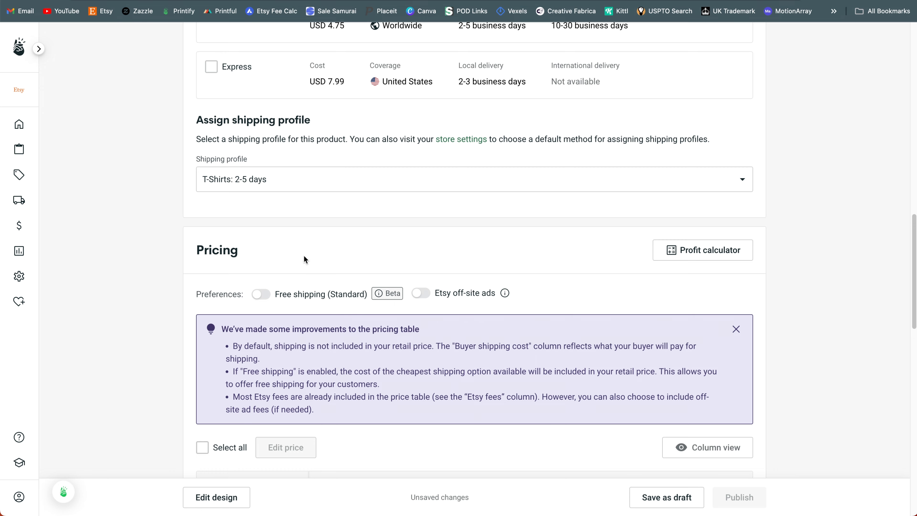
Step: Review the retail prices, profits and margins for each size in the product's pricing table
scroll(304, 260, "down", 10)
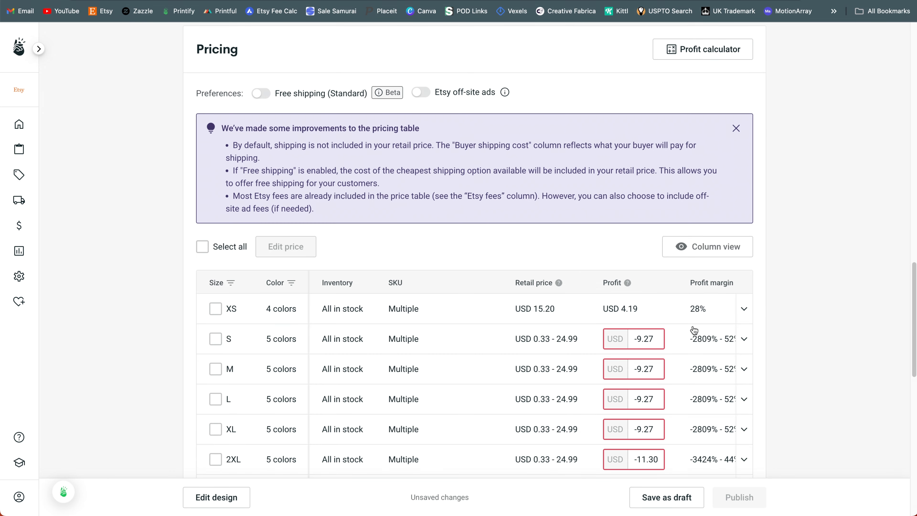
scroll(737, 344, "down", 1)
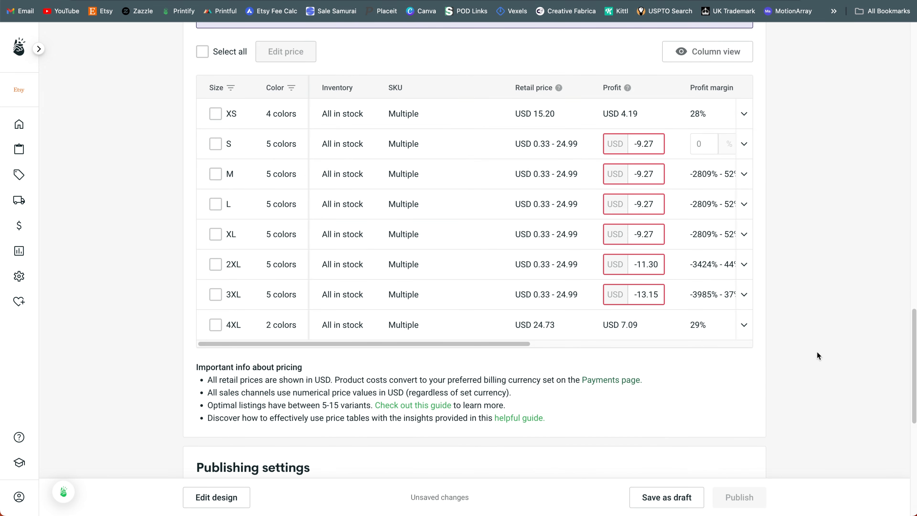
scroll(817, 351, "up", 1)
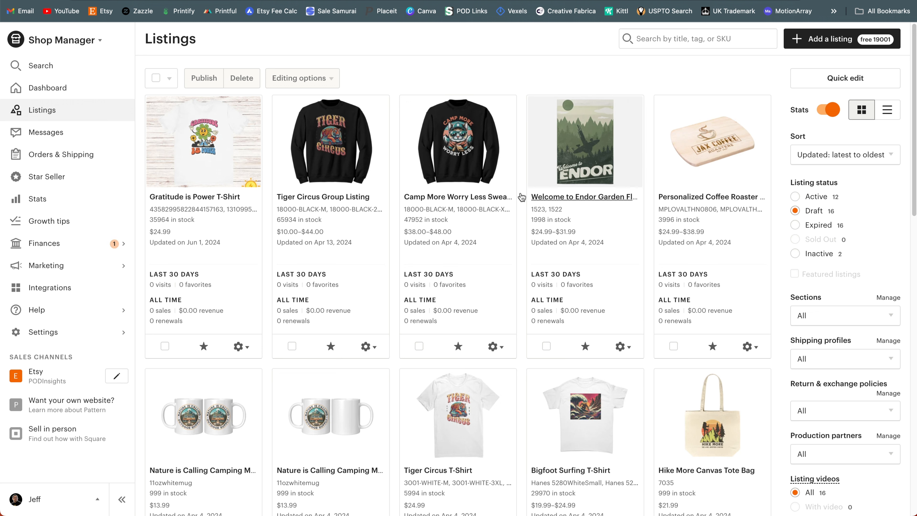
Step: Switch to Etsy's draft listings and open the Gratitude is Power T-Shirt draft's photos for editing
left_click(220, 156)
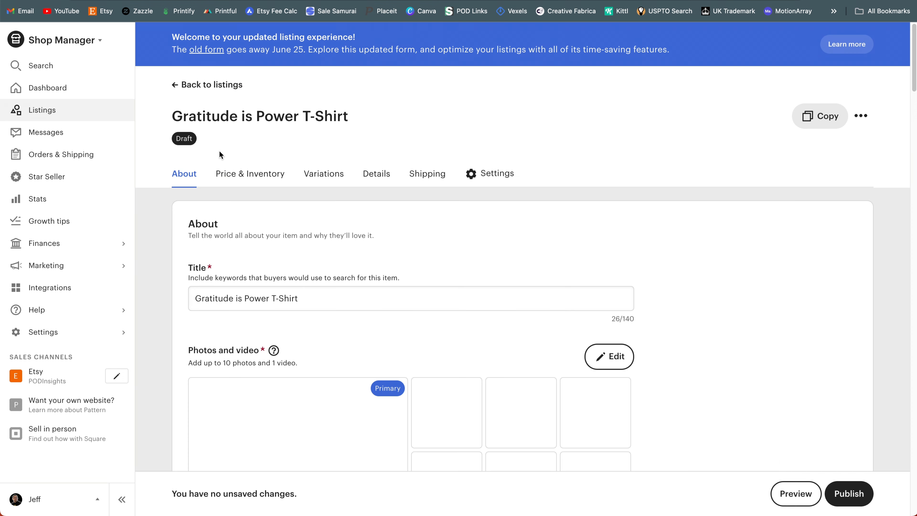
scroll(682, 269, "down", 7)
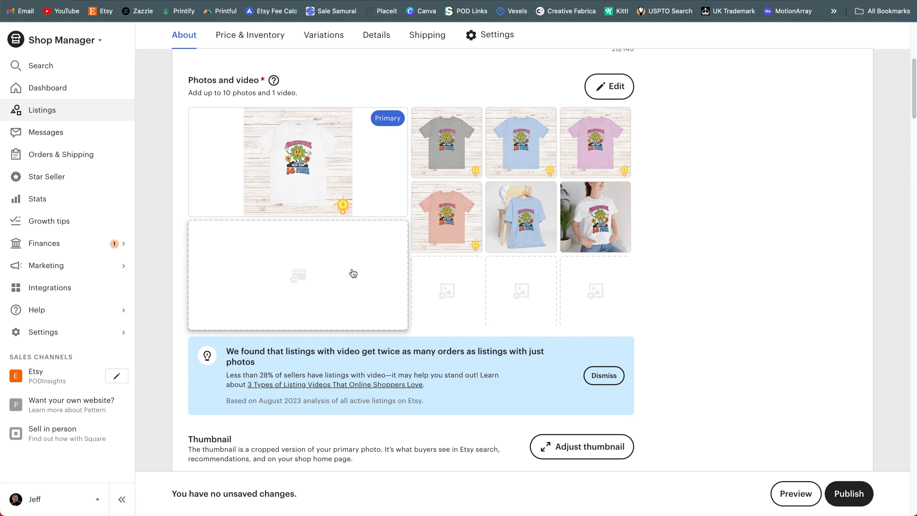
left_click(610, 87)
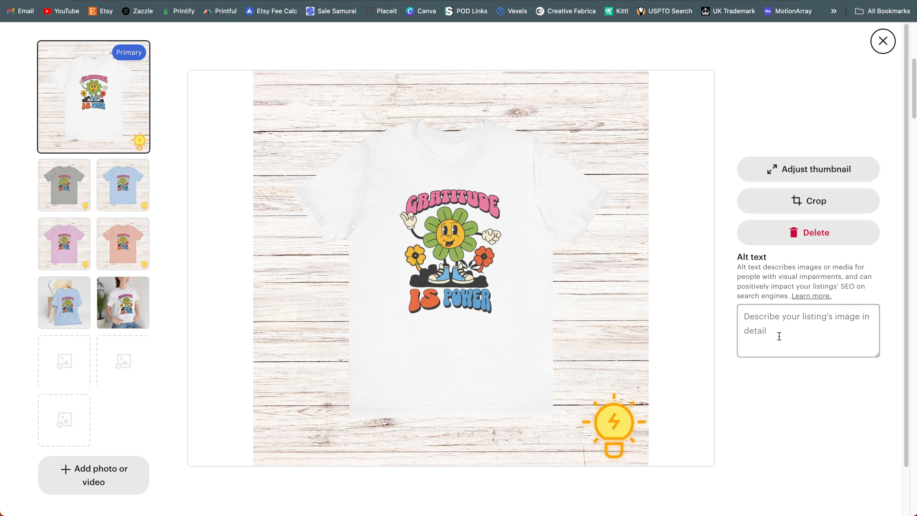
Step: Preview several of the listing's mockup photos in different shirt colors, ending on the primary white T-shirt photo
left_click(80, 199)
left_click(110, 204)
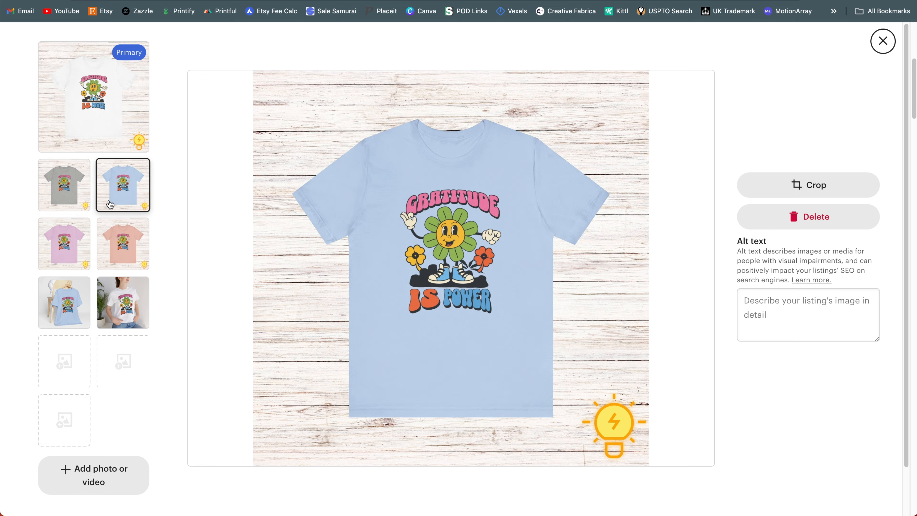
left_click(121, 242)
left_click(64, 304)
left_click(59, 189)
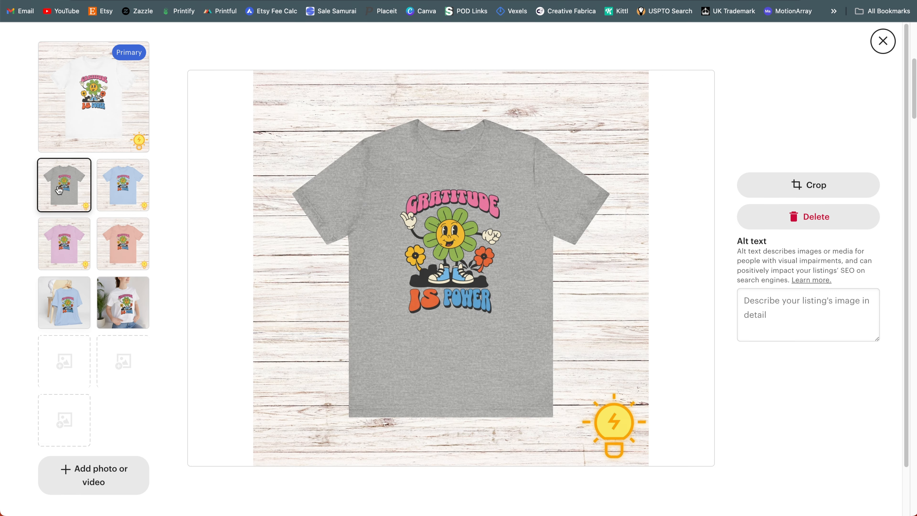
left_click(95, 119)
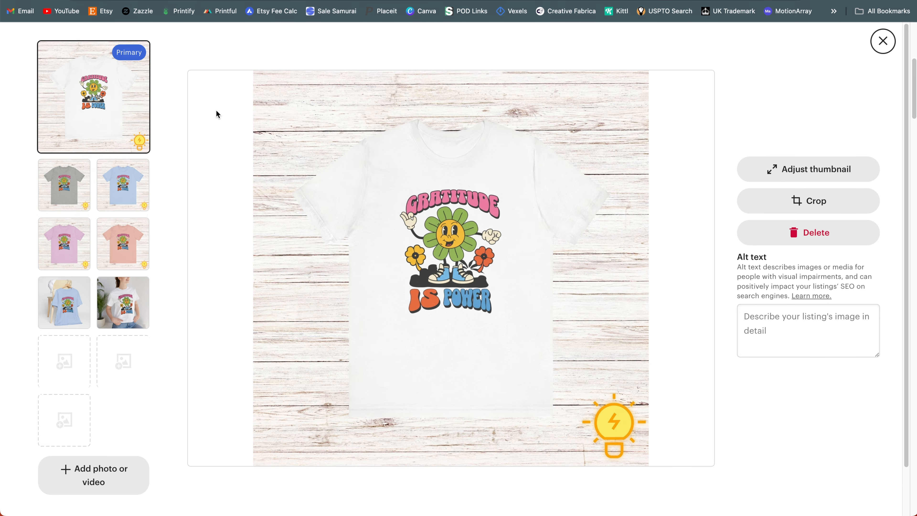
Step: Try zooming and repositioning the white T-shirt's thumbnail crop, read the thumbnail explanation, and undo the thumbnail adjustments
left_click(780, 176)
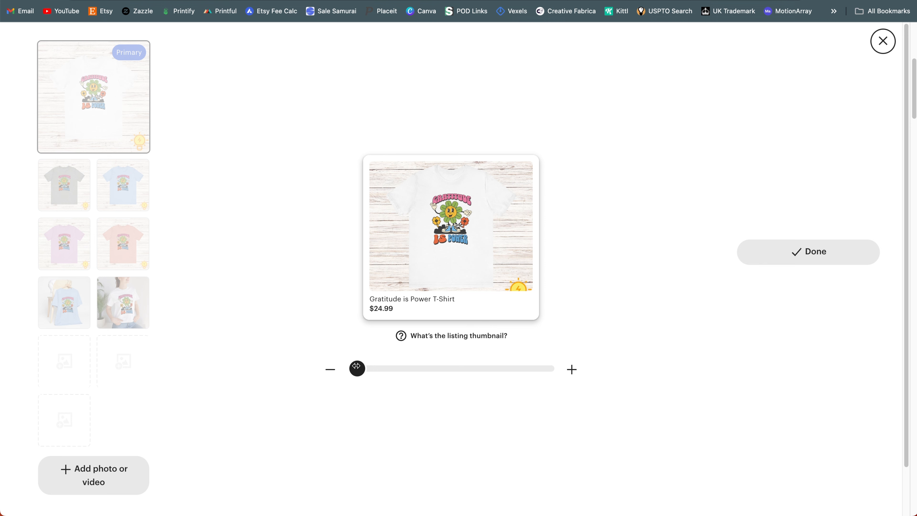
left_click_drag(356, 367, 430, 368)
left_click(444, 336)
left_click_drag(379, 237, 499, 248)
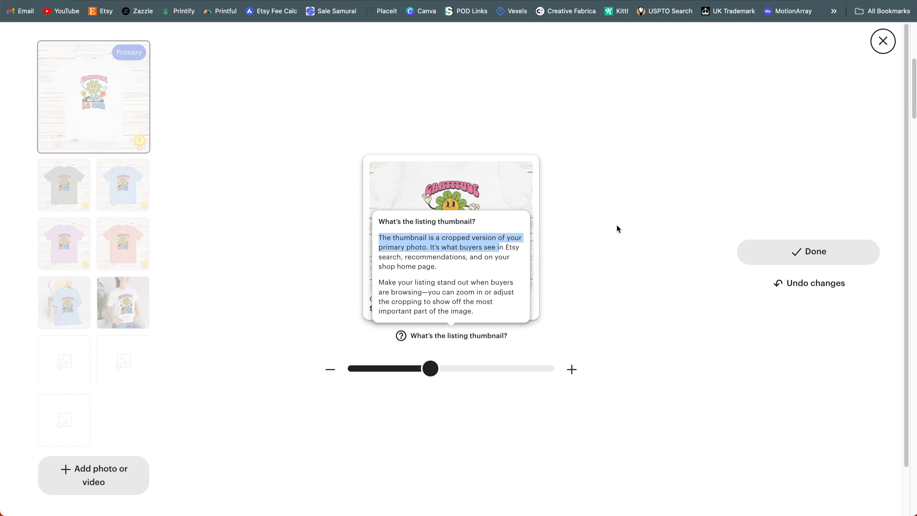
left_click(617, 225)
left_click_drag(486, 200, 486, 226)
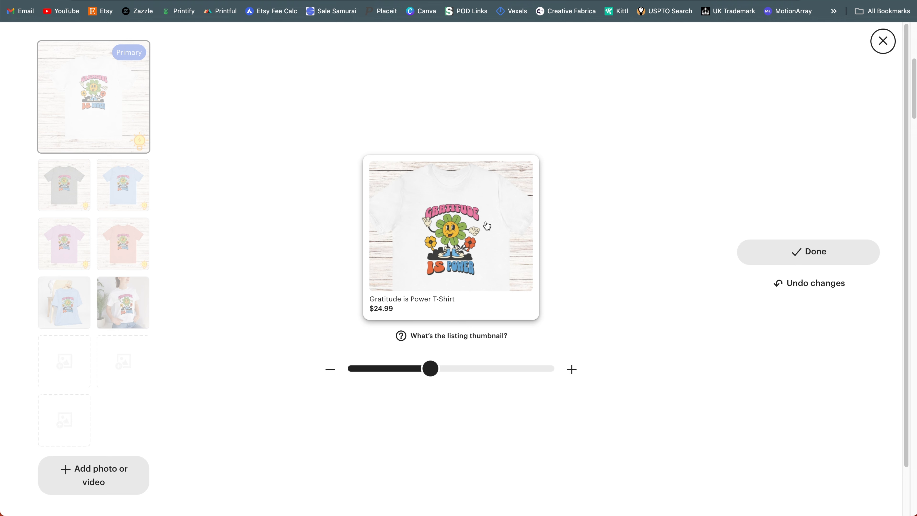
left_click_drag(430, 368, 448, 368)
left_click_drag(468, 173, 469, 175)
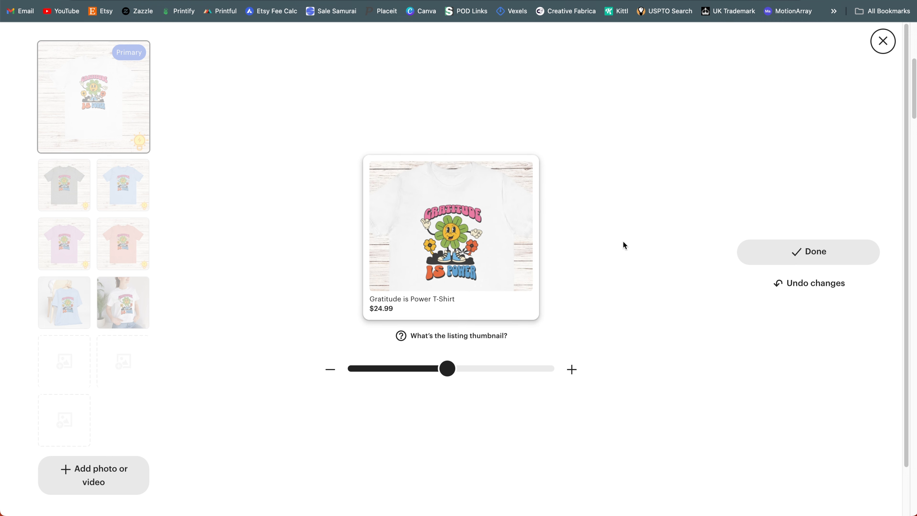
left_click(786, 293)
left_click(865, 255)
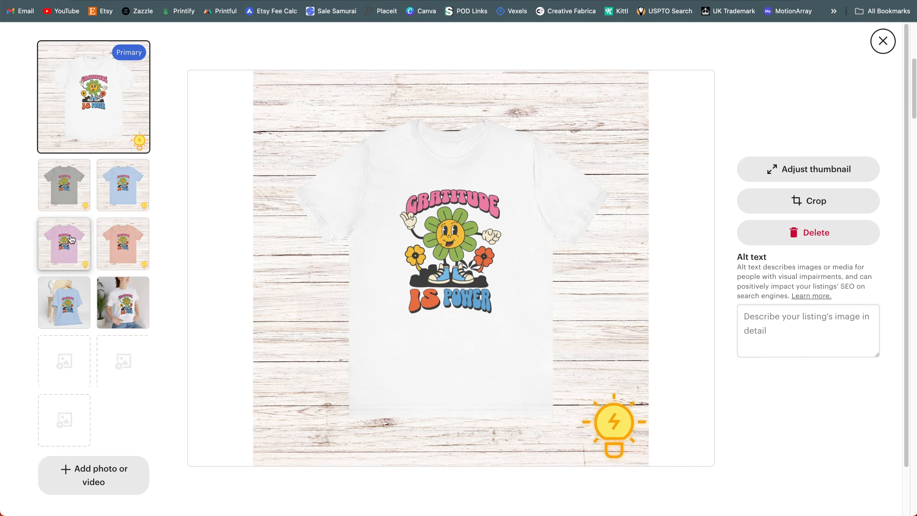
Step: Make the pink T-shirt mockup the primary photo, zoom and center its thumbnail on the Gratitude design, and apply the photo changes
left_click_drag(71, 238, 85, 102)
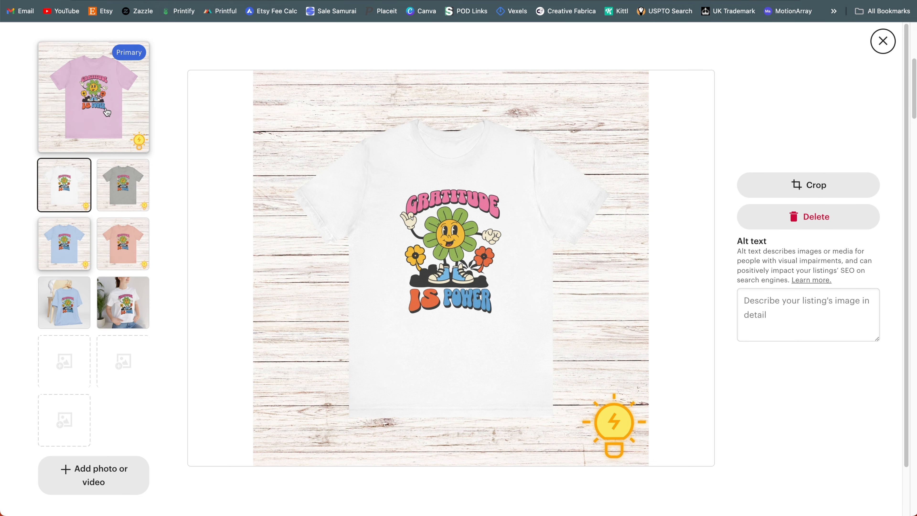
left_click(131, 141)
left_click(816, 169)
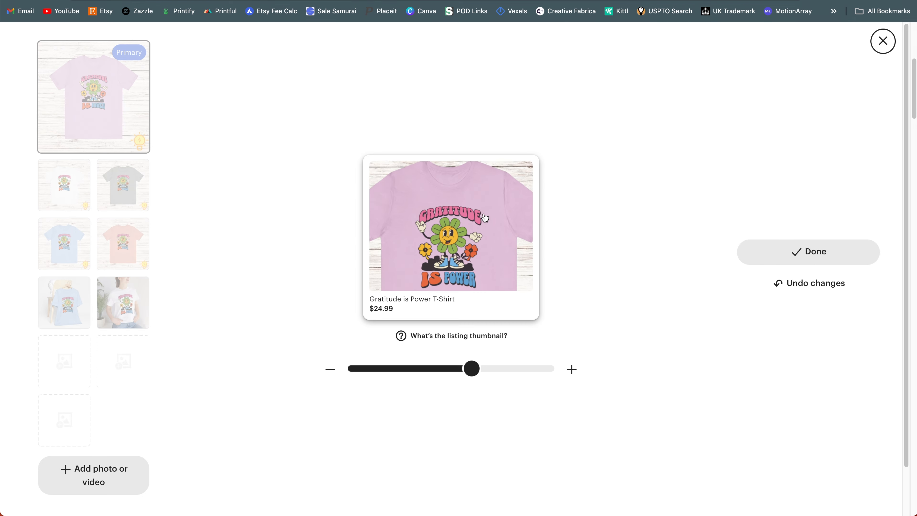
left_click_drag(488, 216, 487, 208)
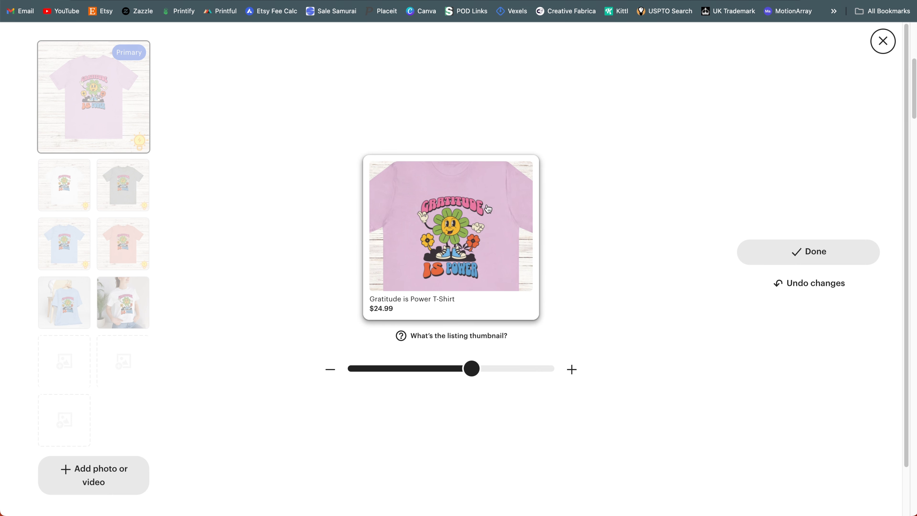
left_click(876, 260)
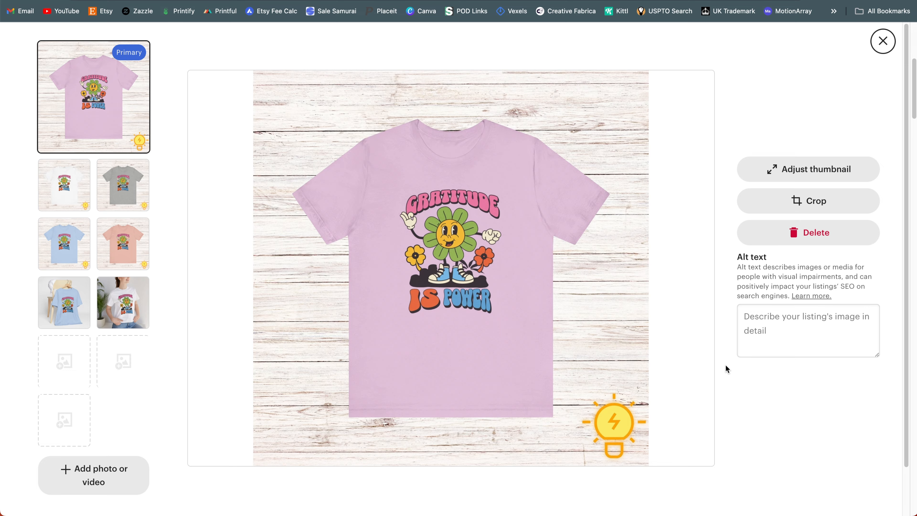
scroll(725, 365, "down", 3)
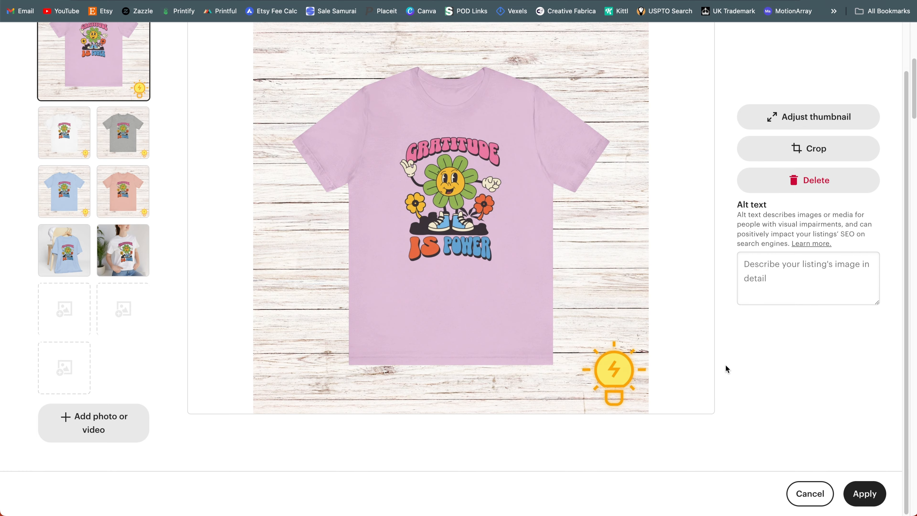
left_click(865, 493)
Step: Recheck the pink T-shirt's thumbnail crop from the listing's Thumbnail section and close it without further changes
scroll(659, 129, "down", 5)
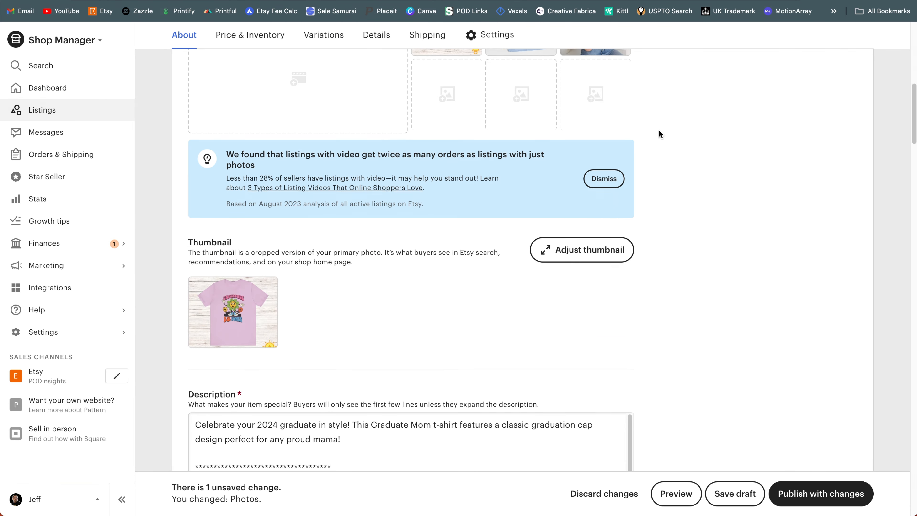
scroll(331, 285, "down", 2)
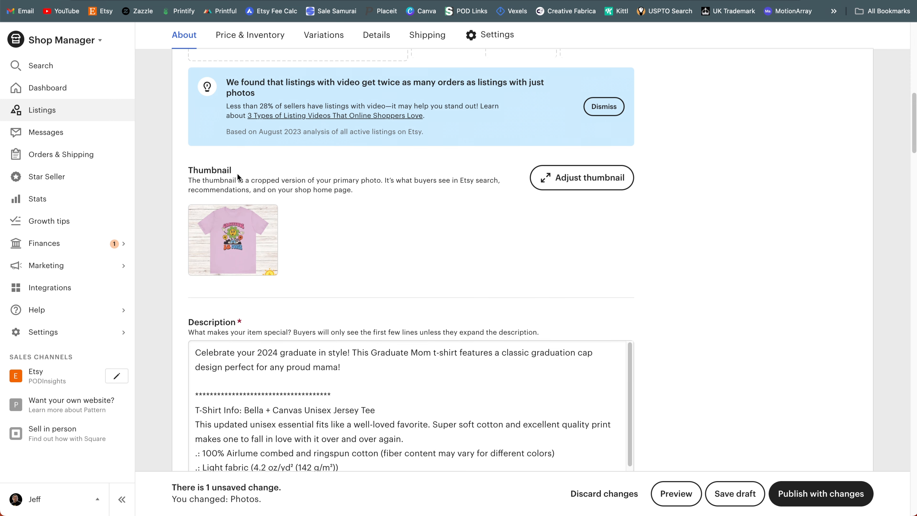
left_click(582, 177)
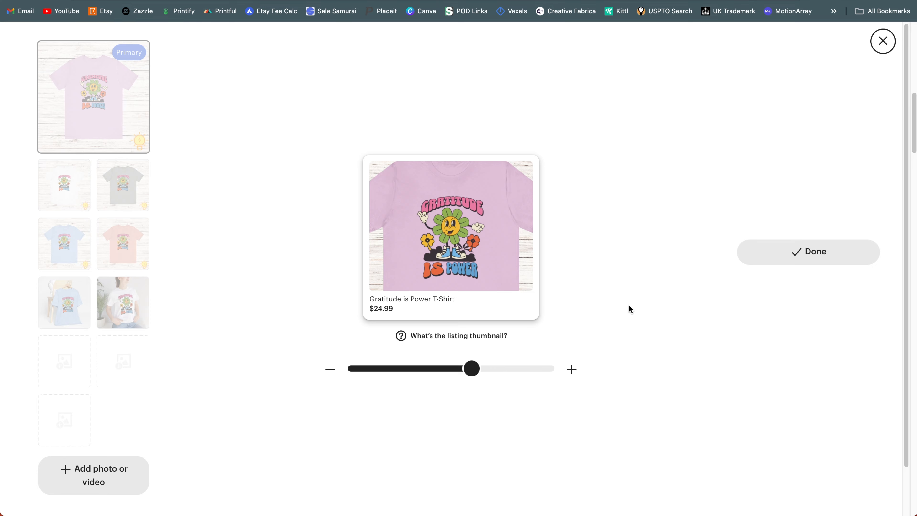
left_click(883, 40)
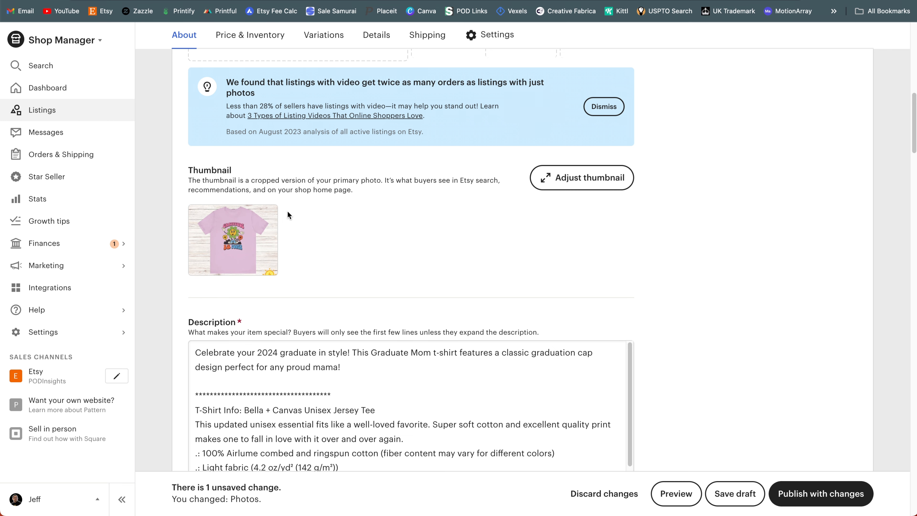
Step: Inspect the pink T-shirt's thumbnail crop again, close the photo editor, and compare the listing's photo grid with its thumbnail preview
left_click(564, 184)
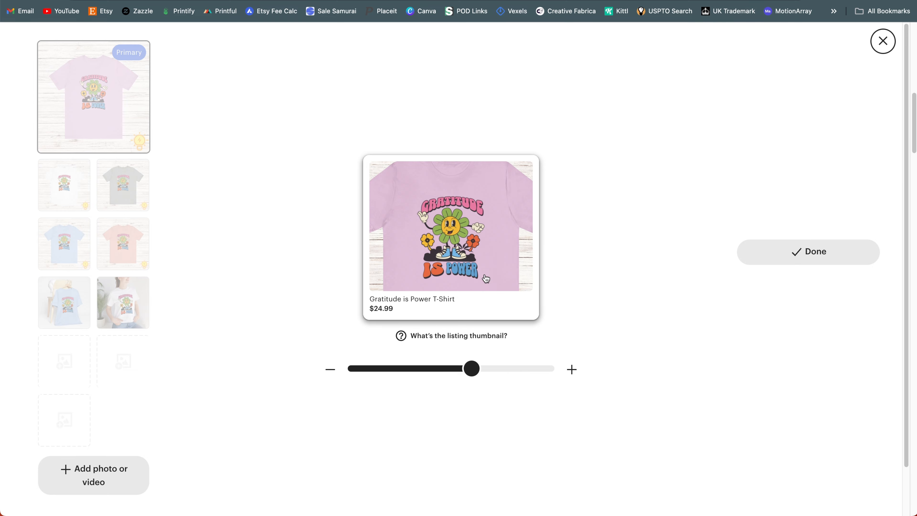
left_click(784, 262)
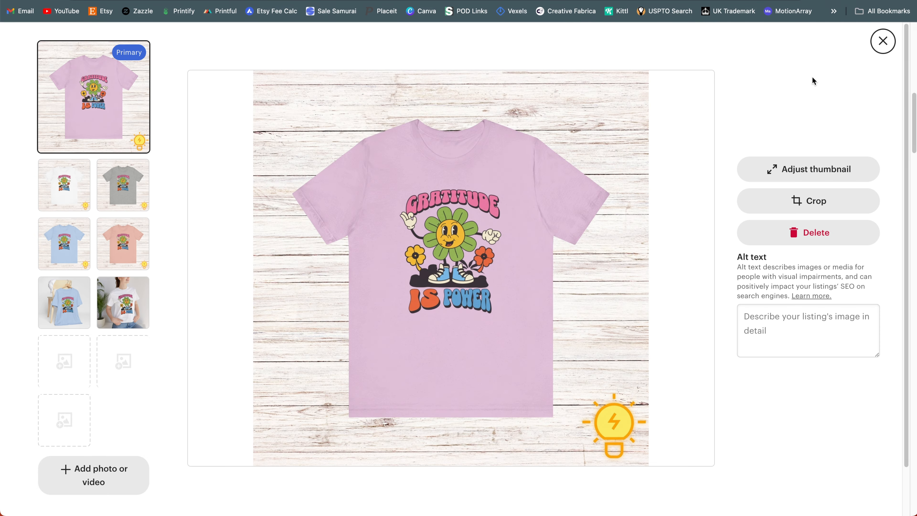
left_click(882, 43)
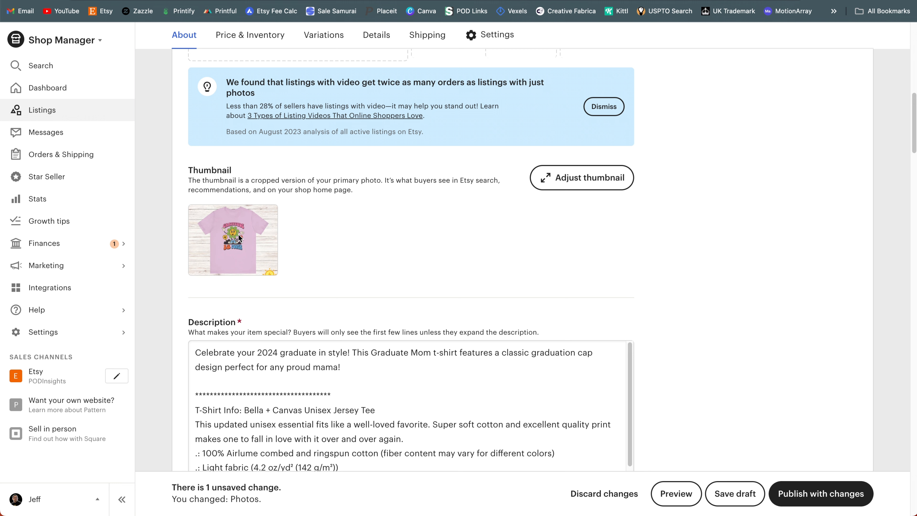
scroll(274, 264, "up", 2)
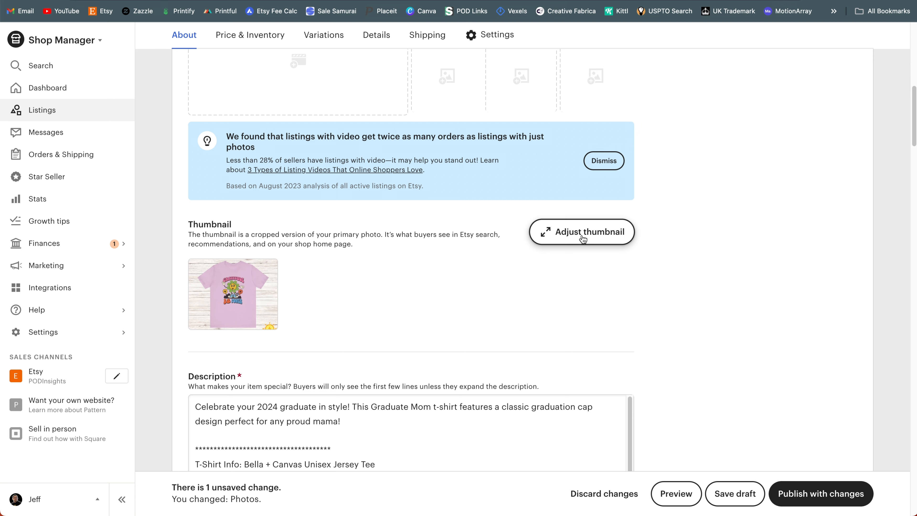
scroll(522, 264, "up", 8)
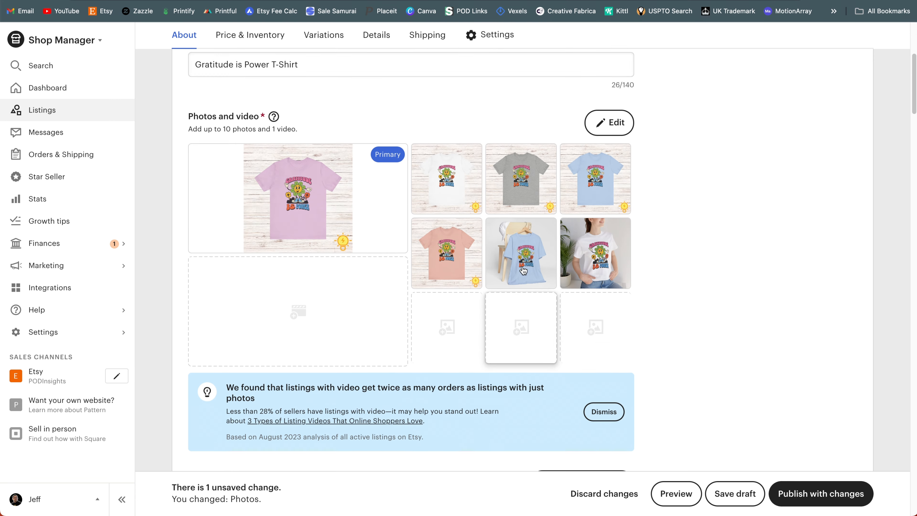
scroll(253, 325, "down", 5)
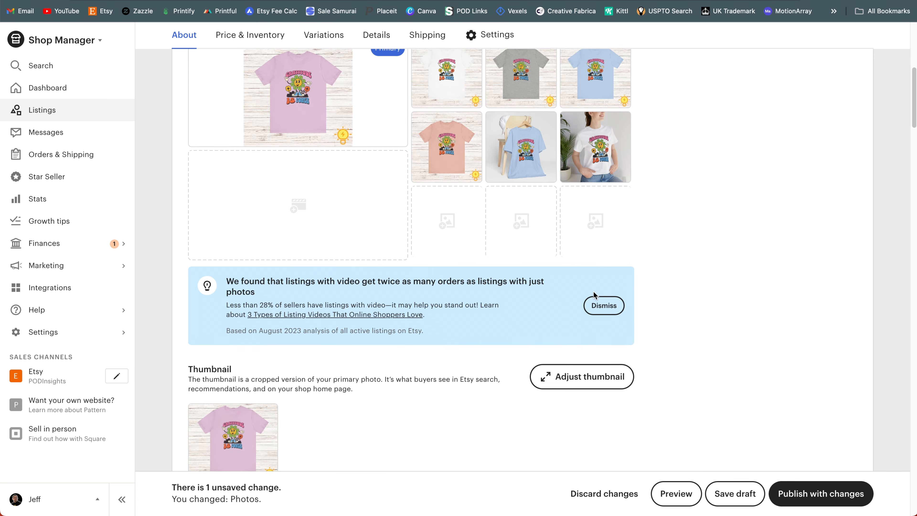
scroll(389, 378, "down", 8)
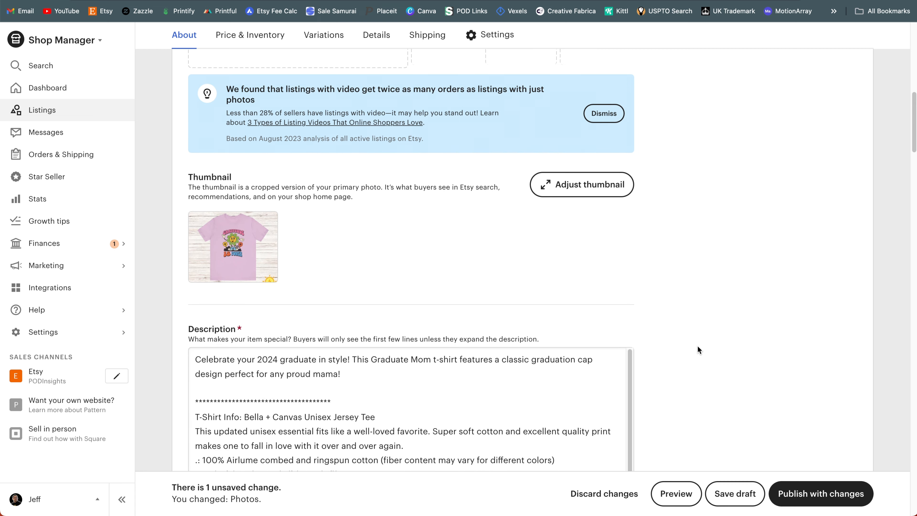
Step: Try adding personalization to the listing, check its buyer instructions, character limit and optional setting, and remove the personalization
scroll(697, 345, "down", 9)
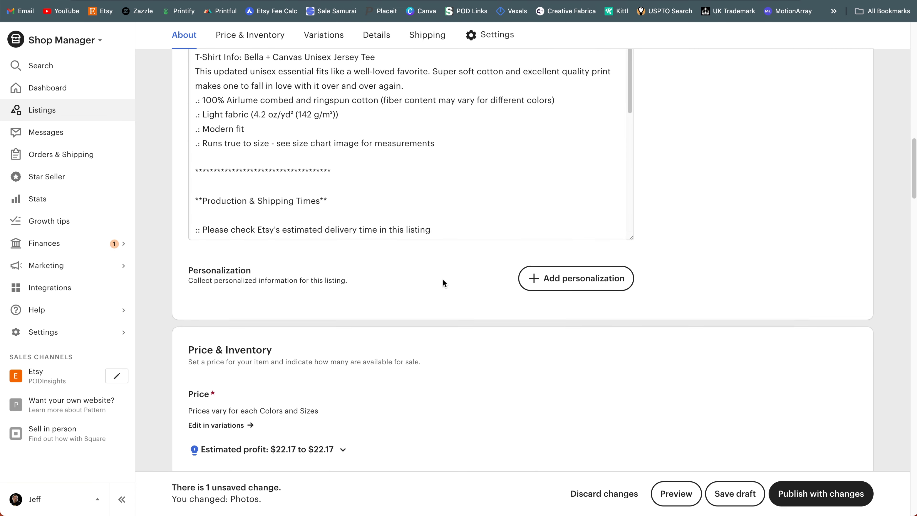
scroll(444, 280, "down", 3)
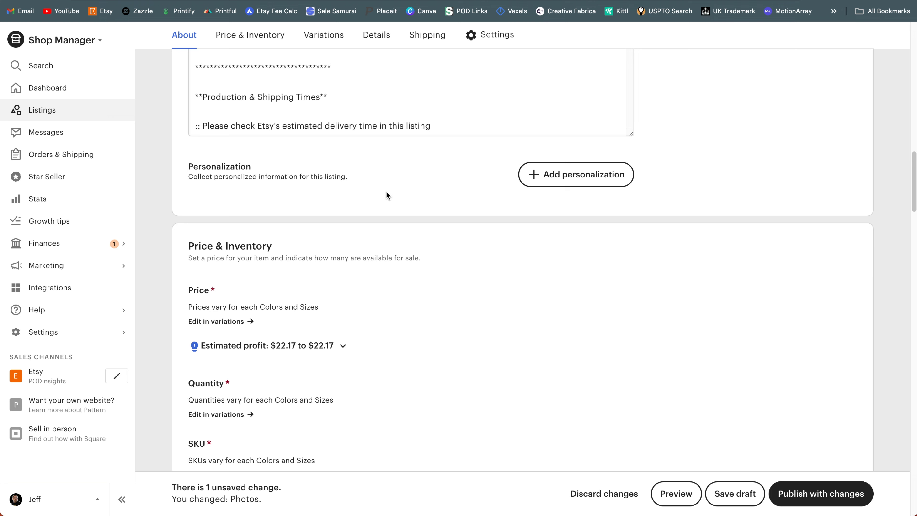
left_click(572, 179)
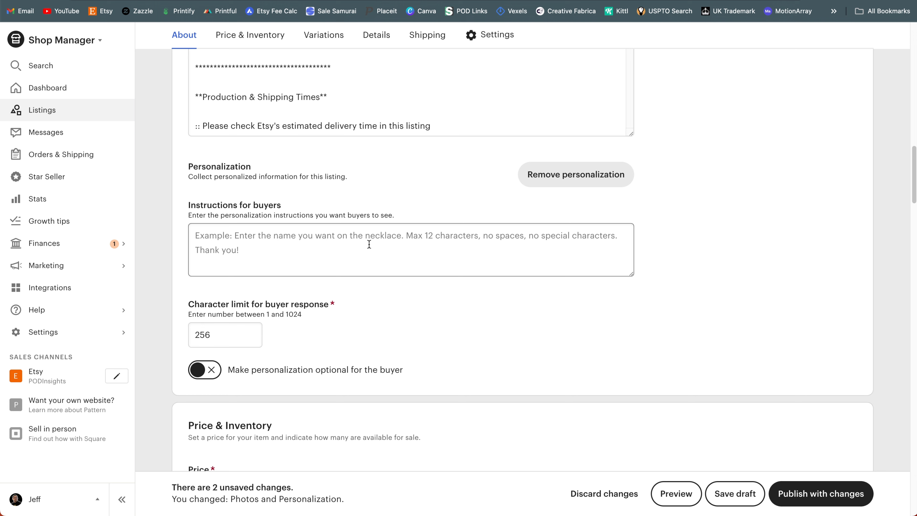
left_click(244, 337)
scroll(231, 347, "down", 1)
left_click(205, 356)
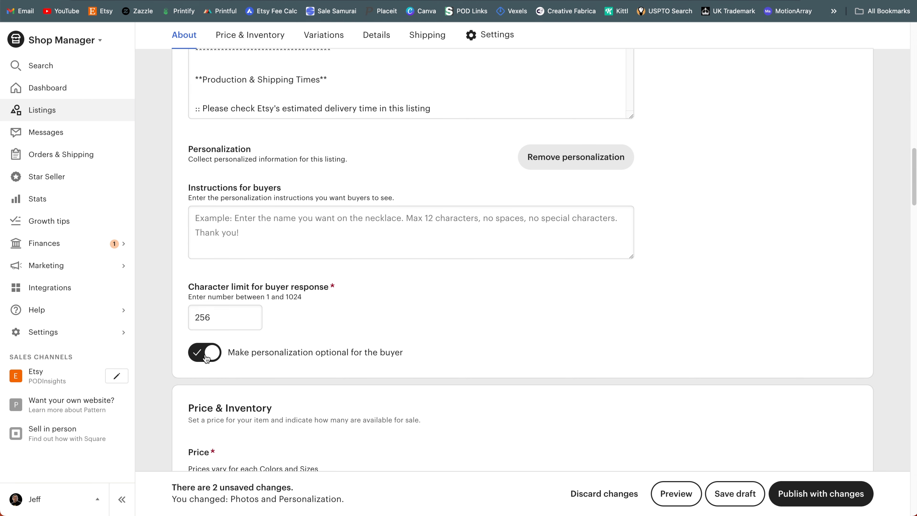
left_click(563, 165)
Step: Expand the estimated profit breakdown under Price and set your costs to $13.50
scroll(484, 237, "down", 3)
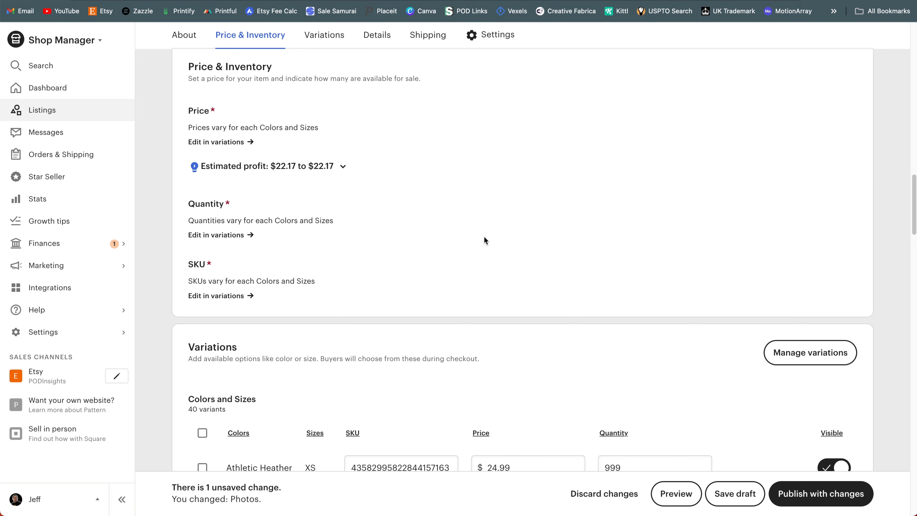
scroll(483, 236, "up", 1)
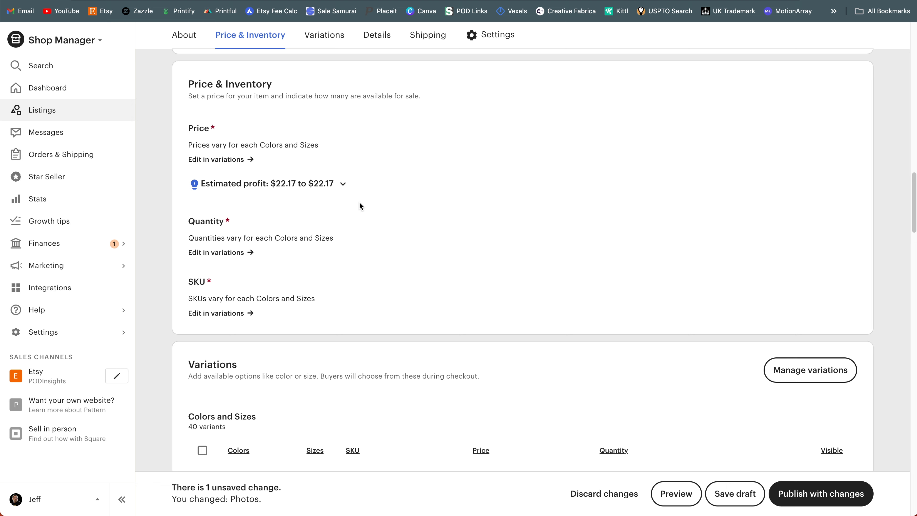
left_click(304, 191)
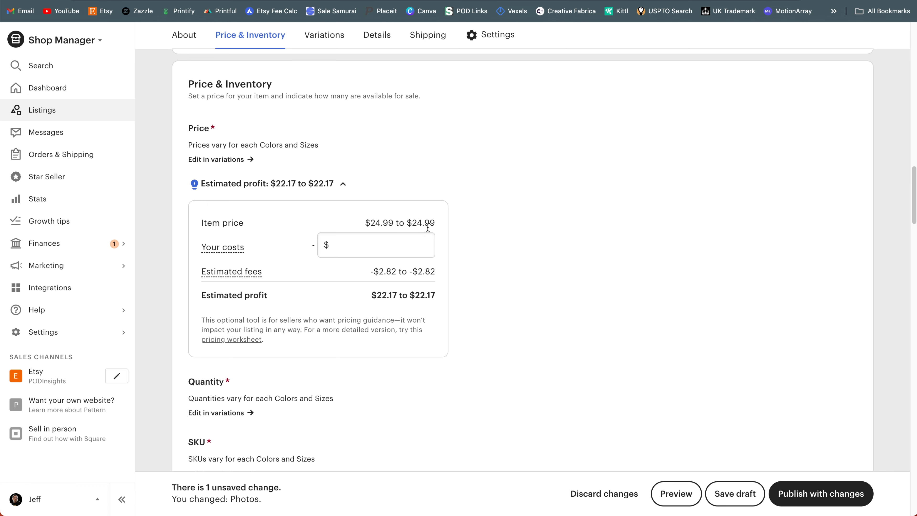
left_click(416, 242)
type("13.50")
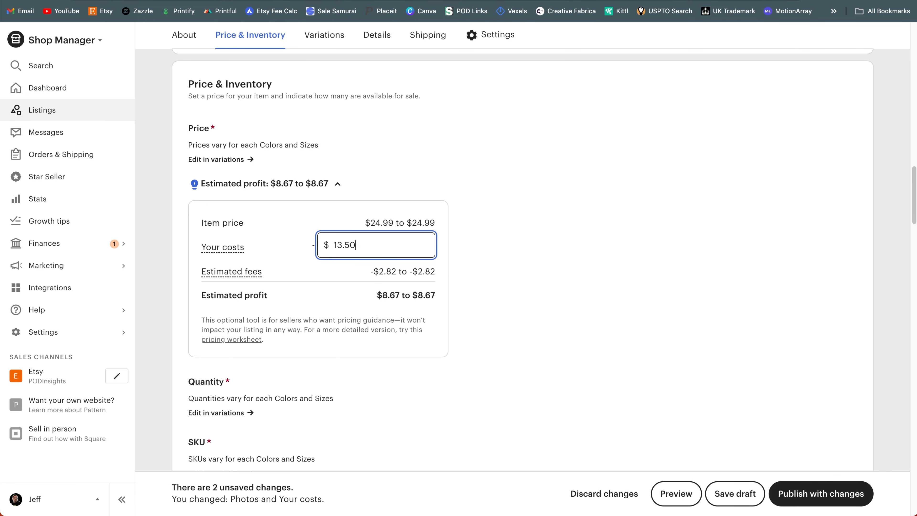
left_click(487, 258)
Step: Review the Quantity and SKU sections and the Colors and Sizes variations table with its prices, quantities and visibility settings
scroll(524, 283, "down", 1)
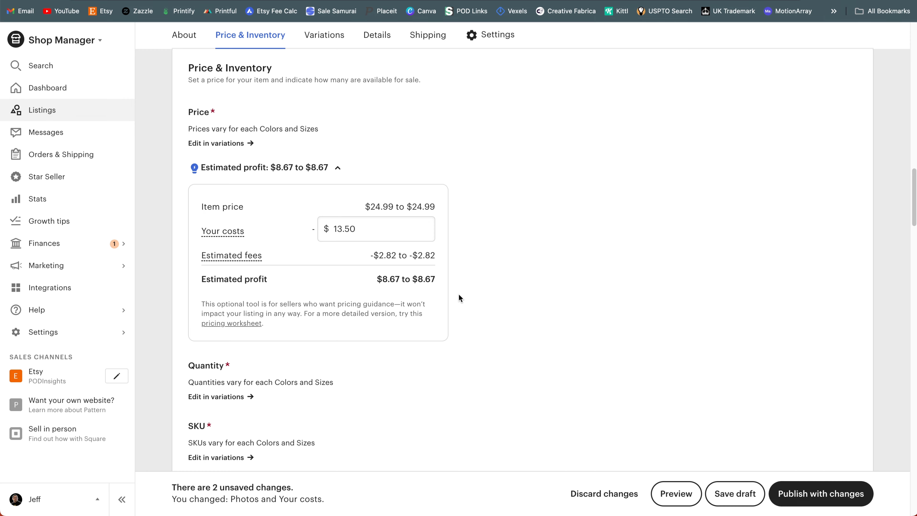
scroll(458, 294, "down", 5)
scroll(382, 245, "down", 5)
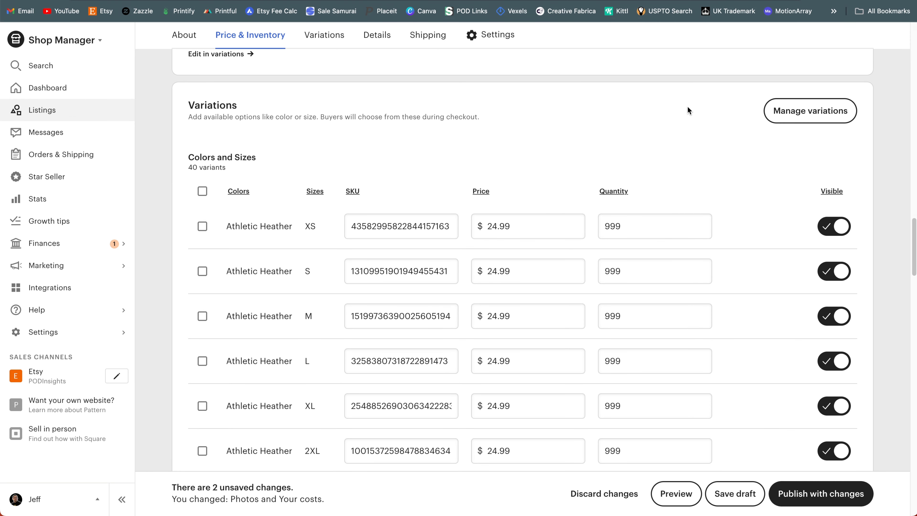
scroll(680, 111, "down", 1)
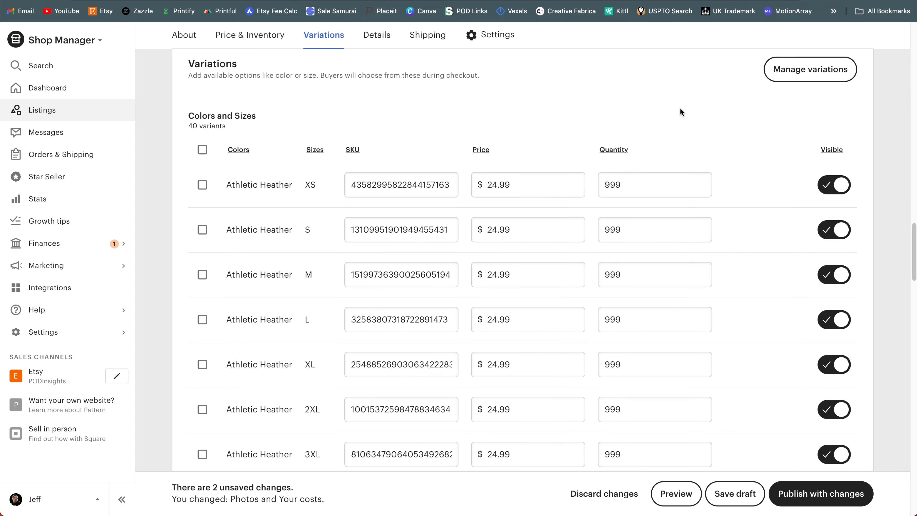
scroll(687, 109, "down", 1)
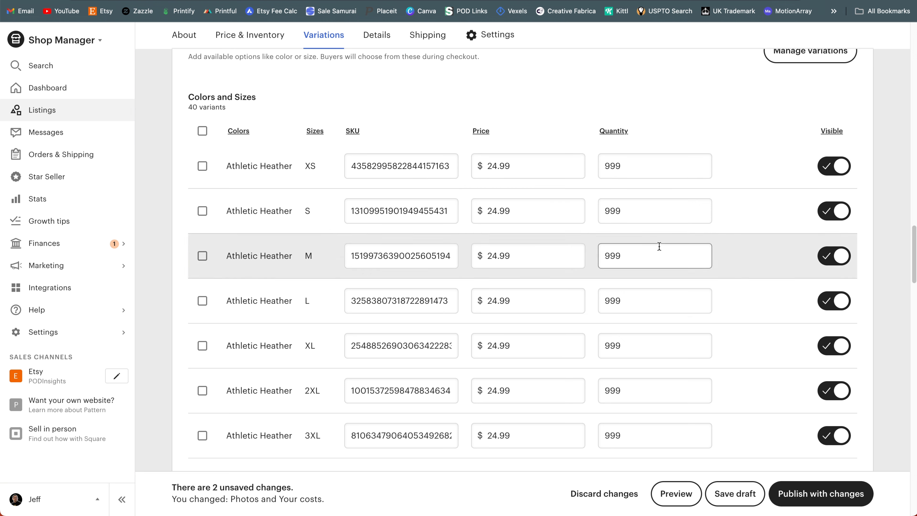
scroll(890, 214, "up", 2)
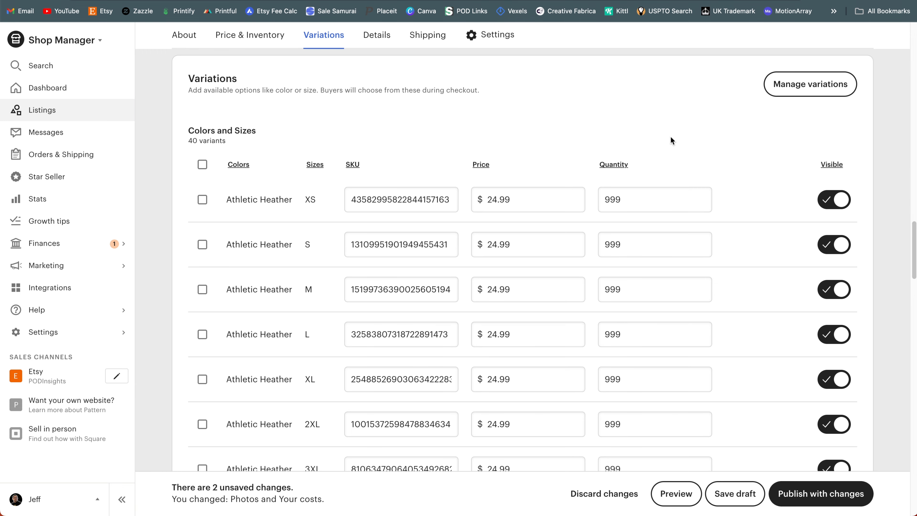
Step: Open the listing's core details for editing and set the maker to Another company or person
scroll(722, 153, "down", 20)
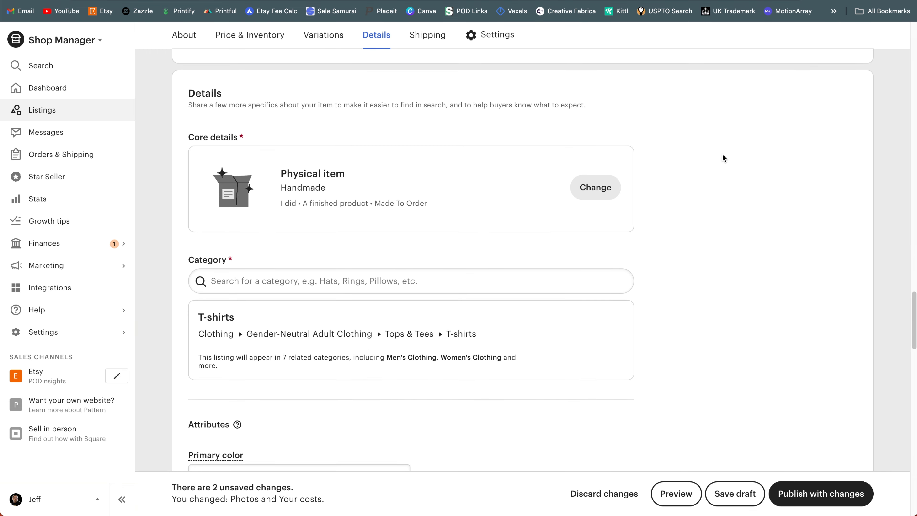
scroll(722, 153, "down", 1)
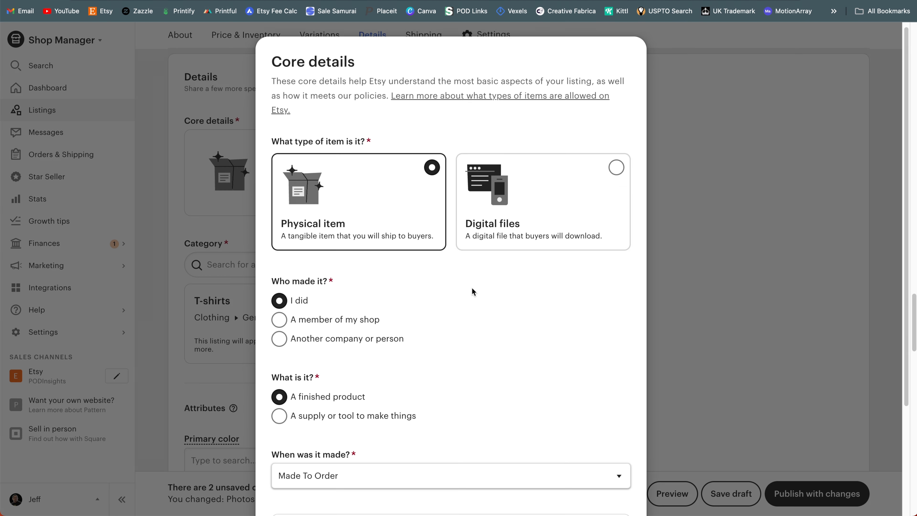
scroll(472, 289, "down", 5)
scroll(356, 183, "down", 3)
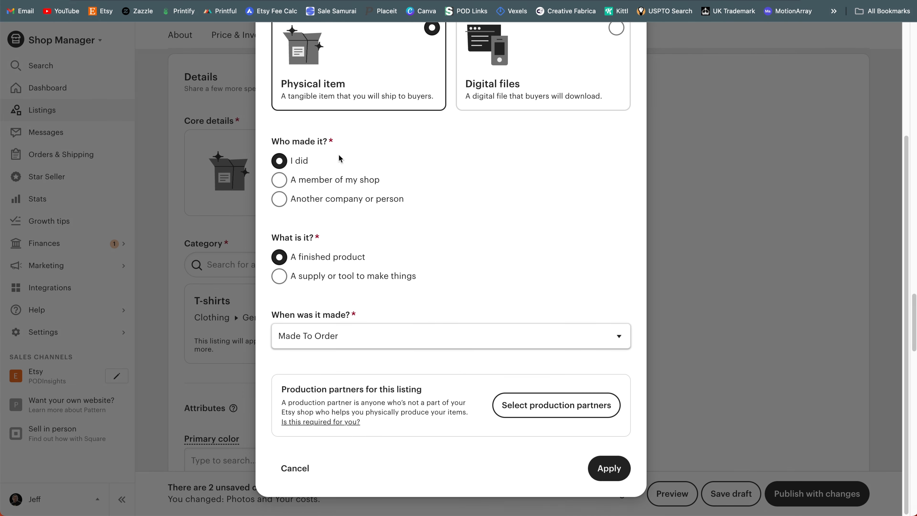
left_click(279, 206)
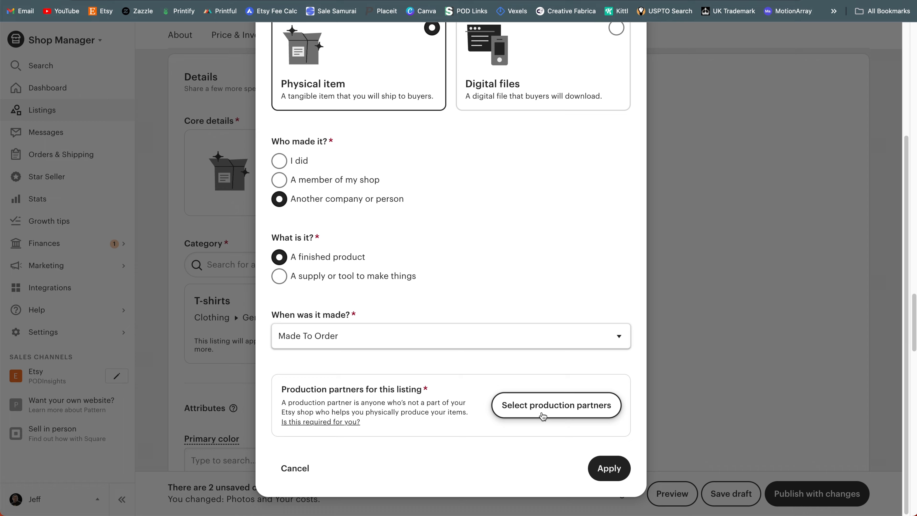
Step: Select Printify as the listing's production partner and apply the core details changes
left_click(542, 416)
left_click(294, 324)
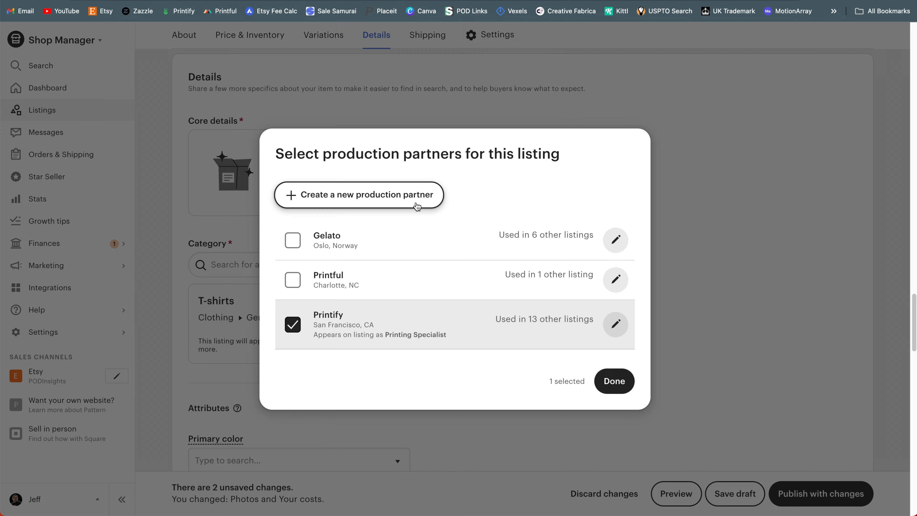
left_click(614, 381)
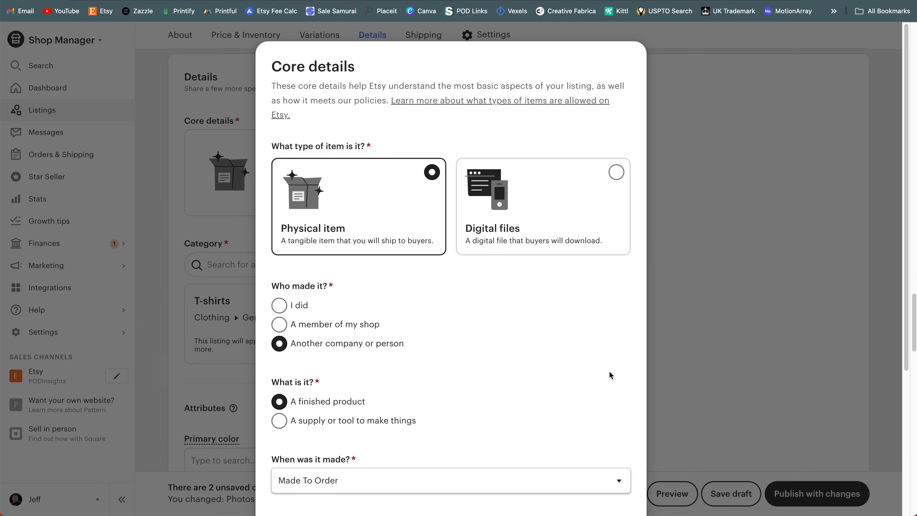
left_click(609, 468)
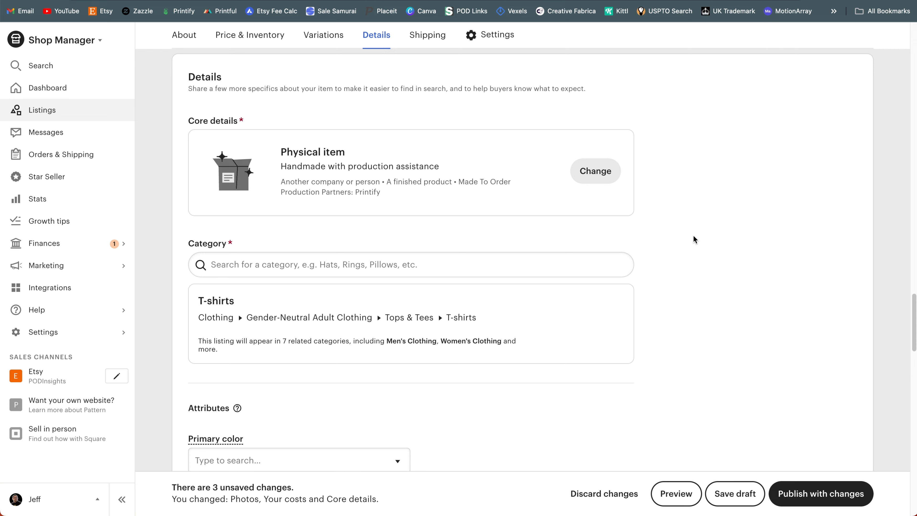
Step: Search the categories for "t-shirt" and change the listing's category to Graphic Tees under Gender-Neutral Adult Clothing
scroll(693, 236, "down", 5)
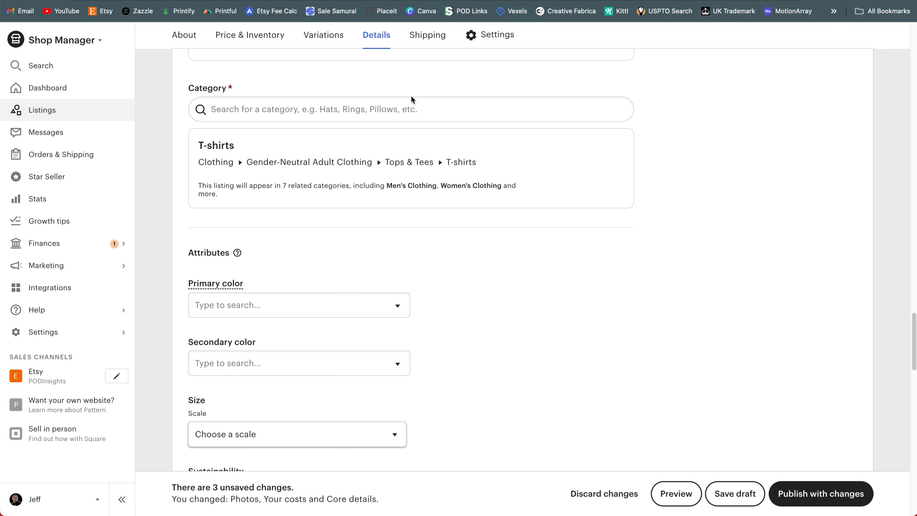
left_click(433, 120)
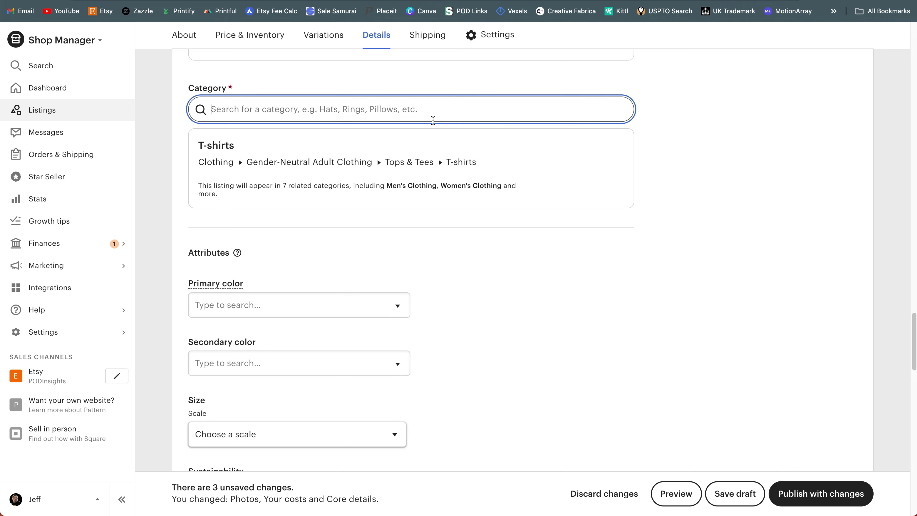
type("t-shirt")
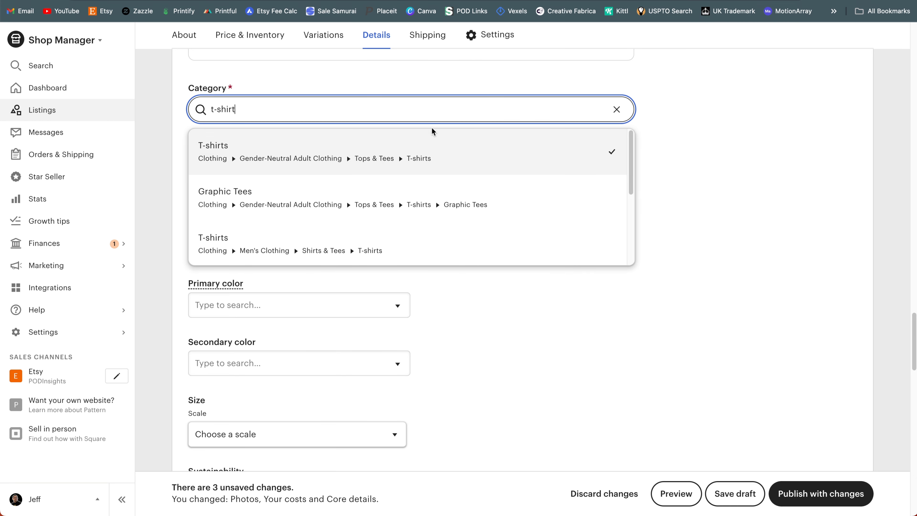
left_click(399, 201)
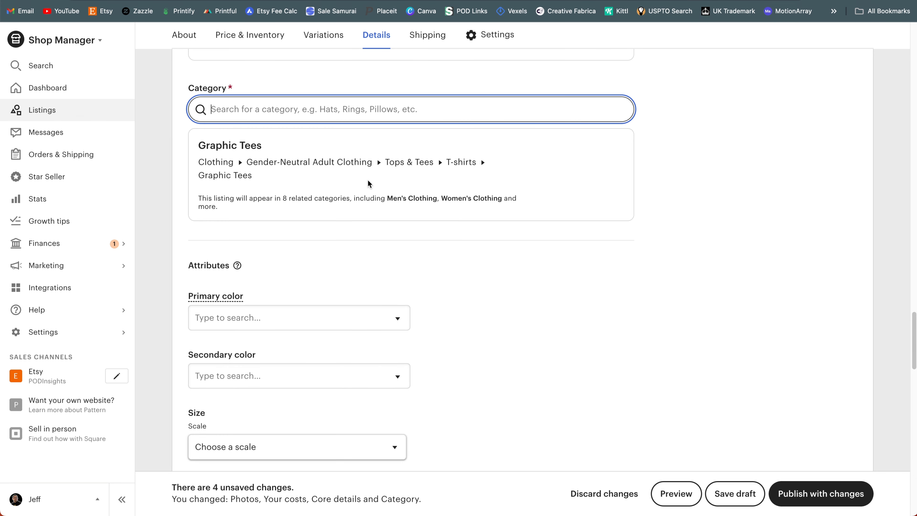
left_click(542, 269)
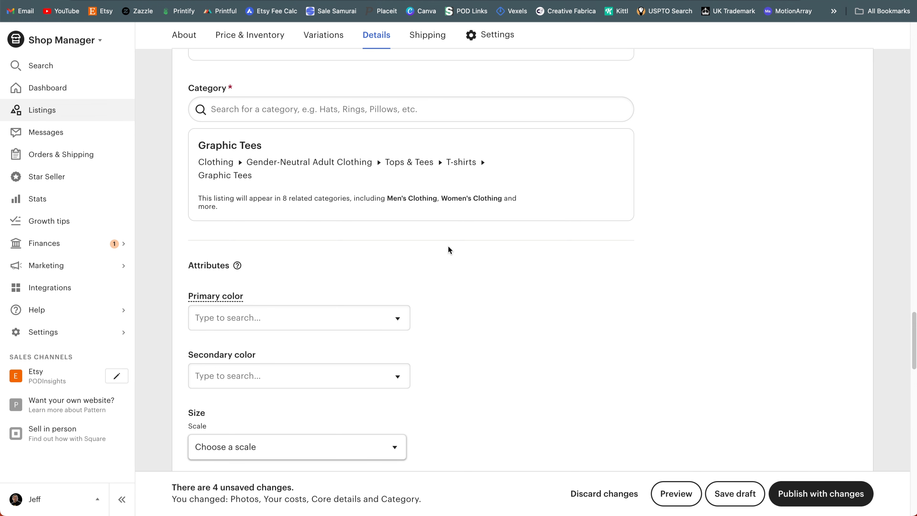
Step: Set the listing's Sleeve length attribute to Short sleeve
scroll(450, 249, "down", 6)
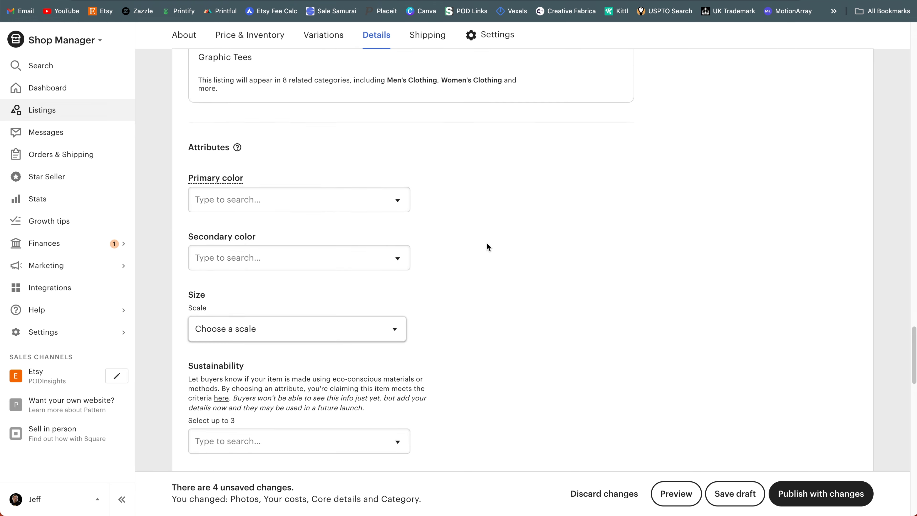
scroll(487, 244, "down", 1)
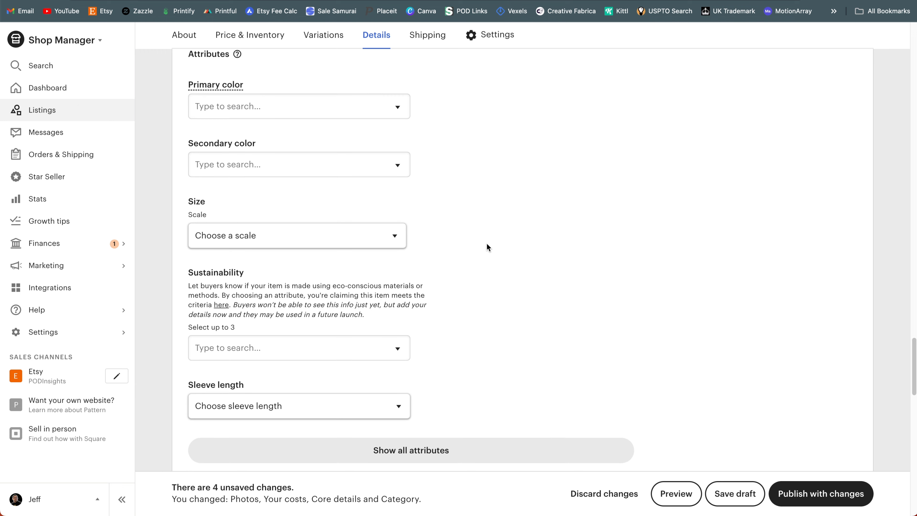
scroll(486, 248, "down", 1)
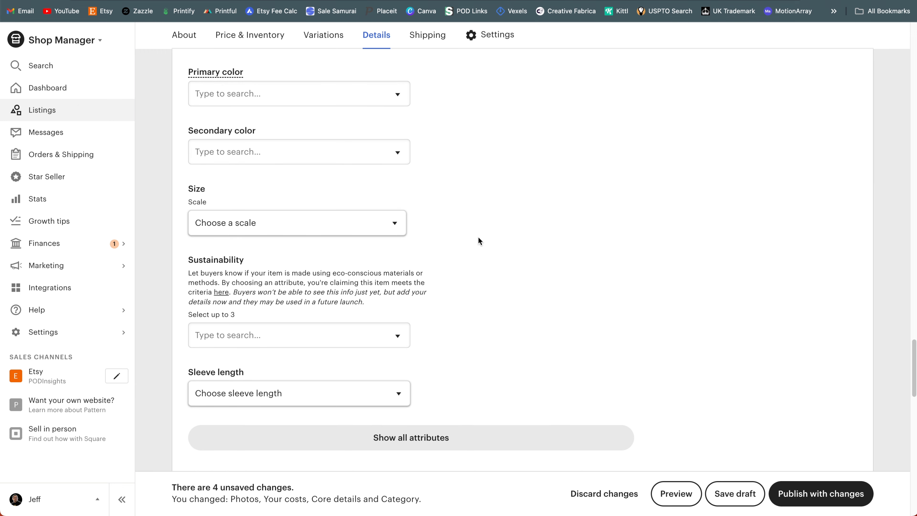
scroll(480, 240, "down", 1)
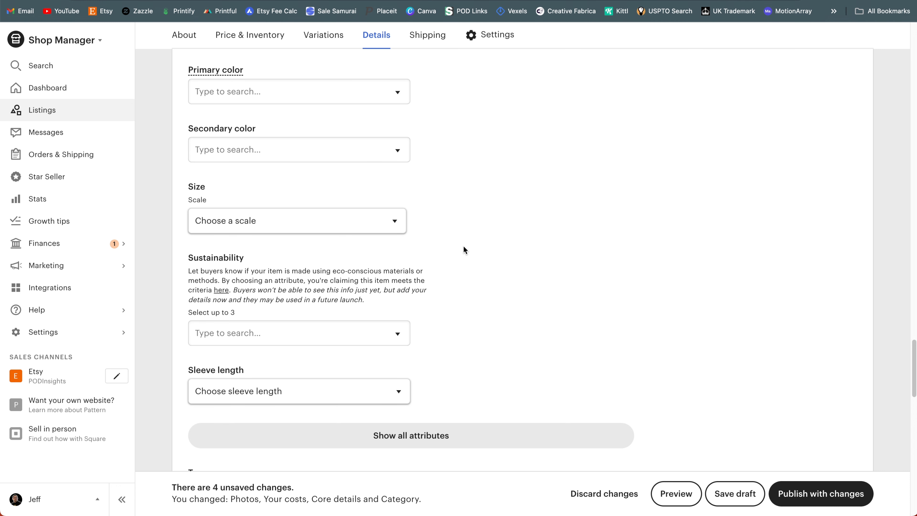
scroll(464, 250, "down", 3)
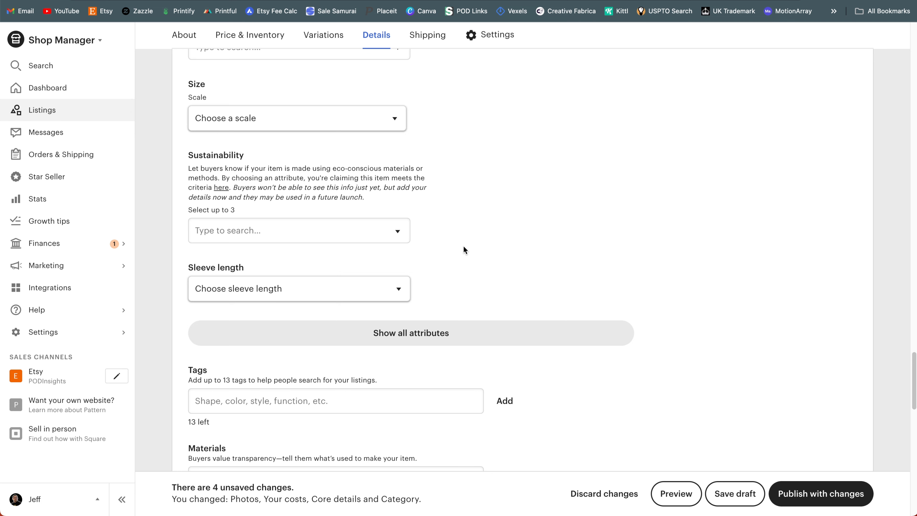
scroll(463, 249, "down", 1)
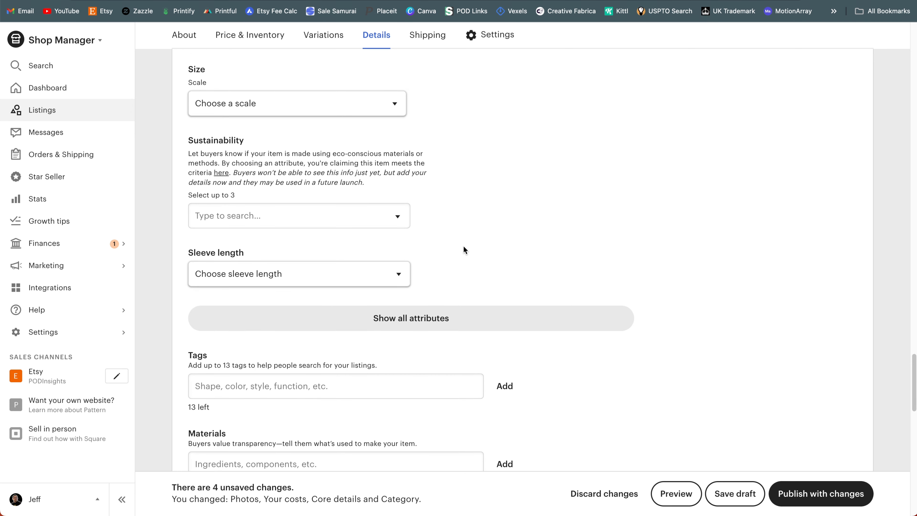
scroll(463, 250, "down", 2)
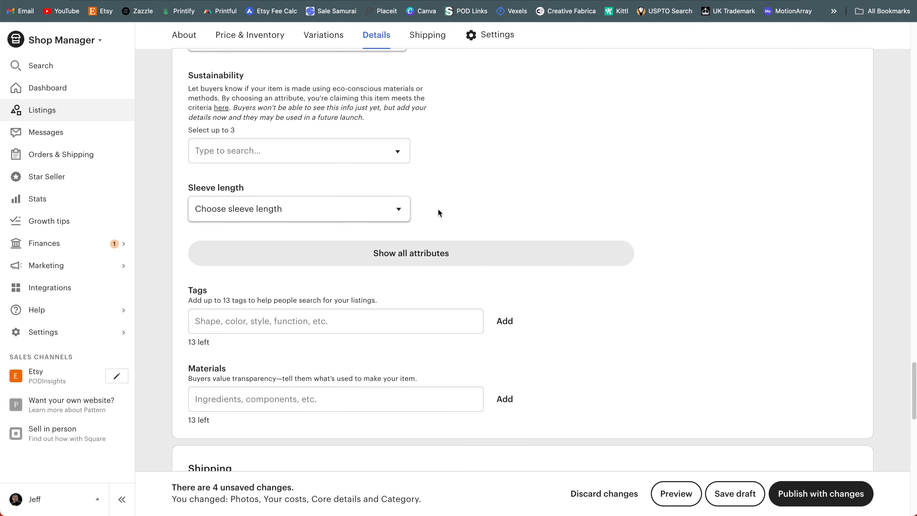
left_click(404, 216)
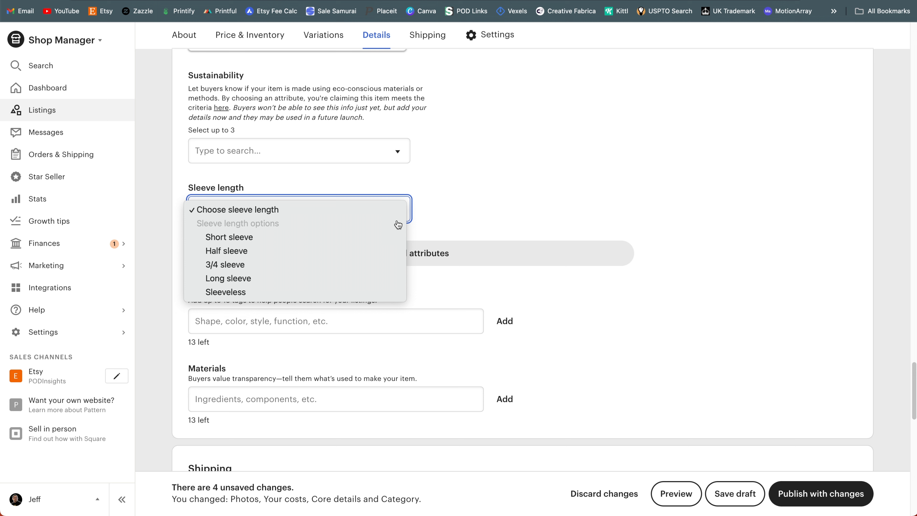
left_click(385, 238)
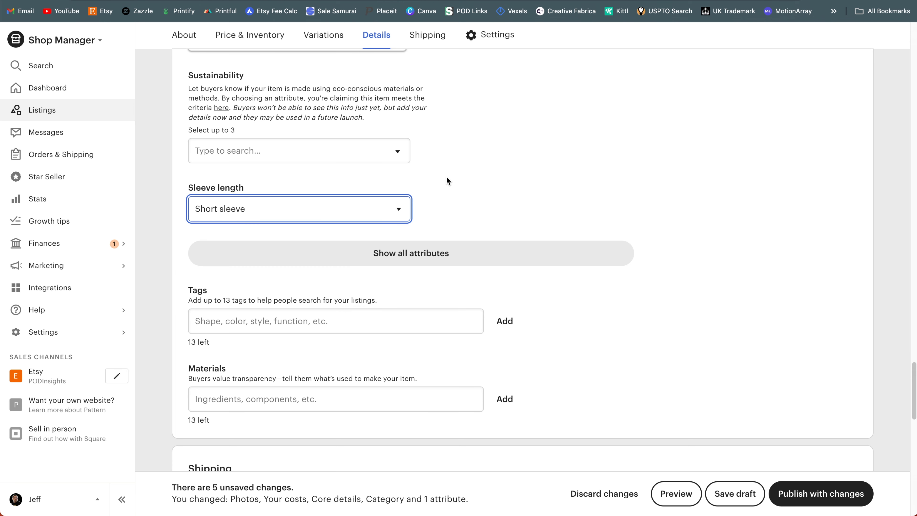
Step: Reveal all of the listing's attributes and set the Neckline to Crew
scroll(446, 178, "down", 2)
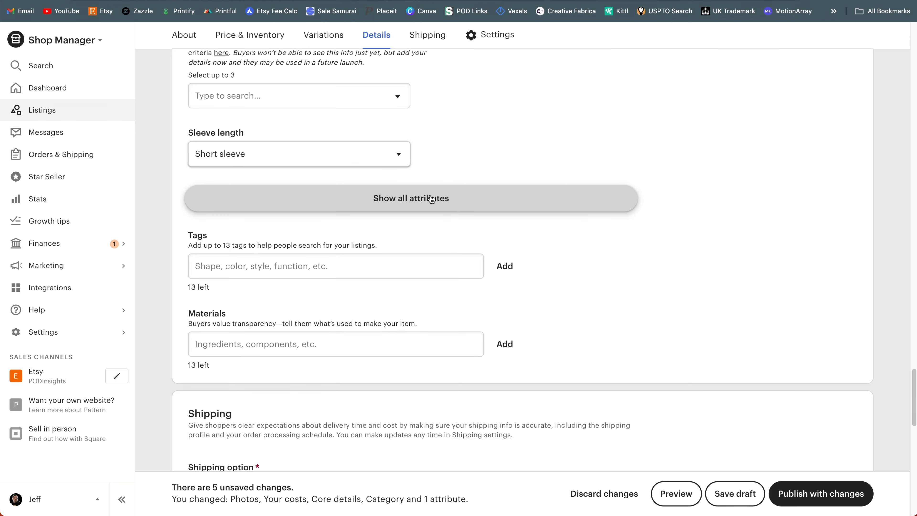
left_click(430, 197)
scroll(455, 198, "down", 1)
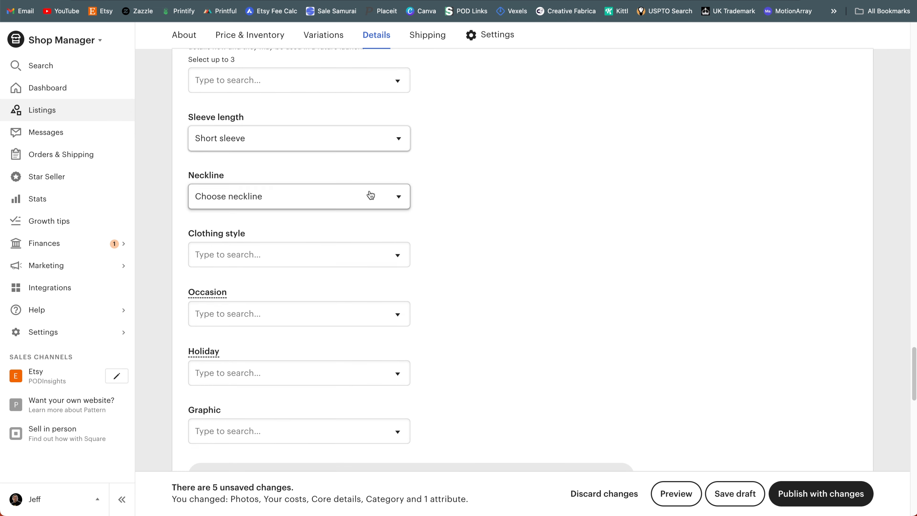
left_click(370, 196)
left_click(361, 239)
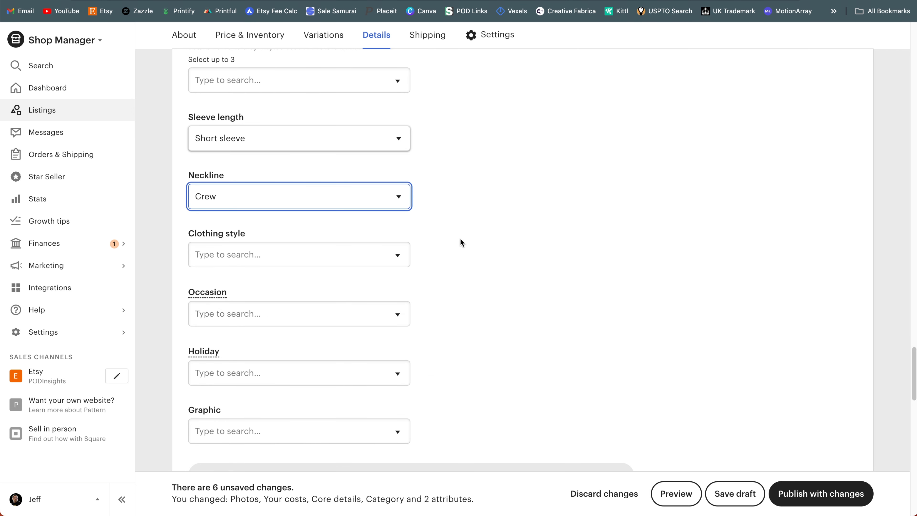
Step: Look through the available options for the Graphic and Holiday attributes, keeping the full attribute list expanded
scroll(460, 238, "down", 3)
scroll(463, 240, "down", 1)
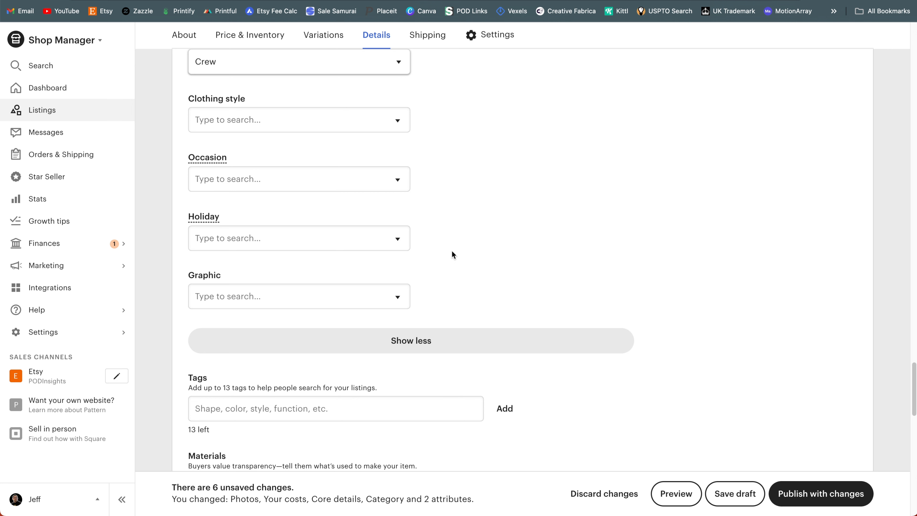
left_click(392, 301)
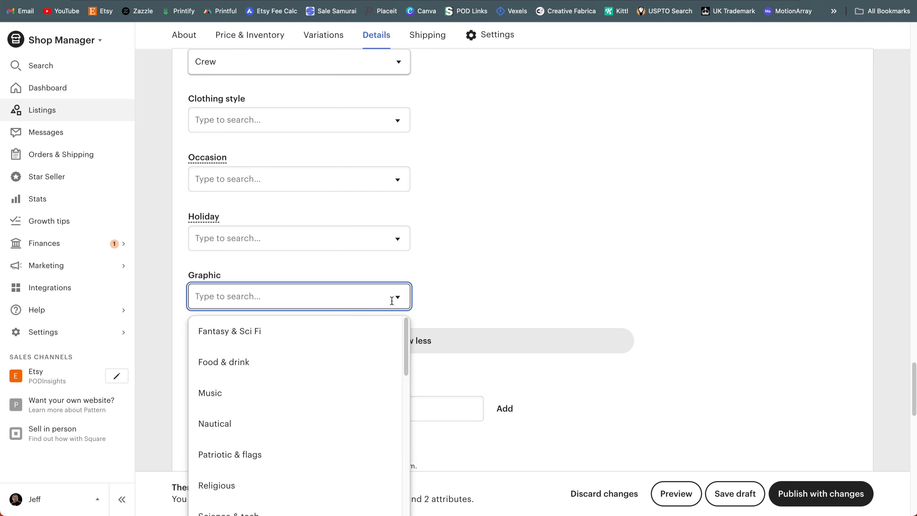
scroll(397, 419, "down", 5)
scroll(397, 419, "down", 5)
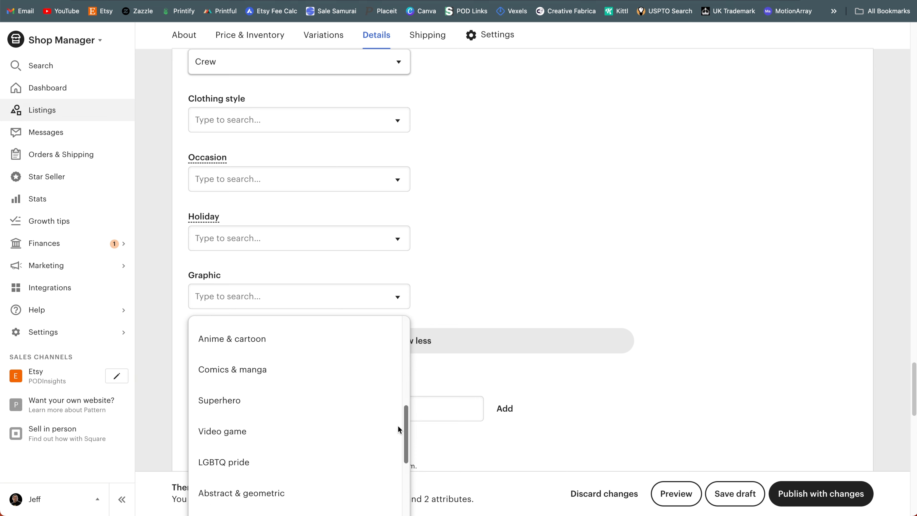
left_click(345, 241)
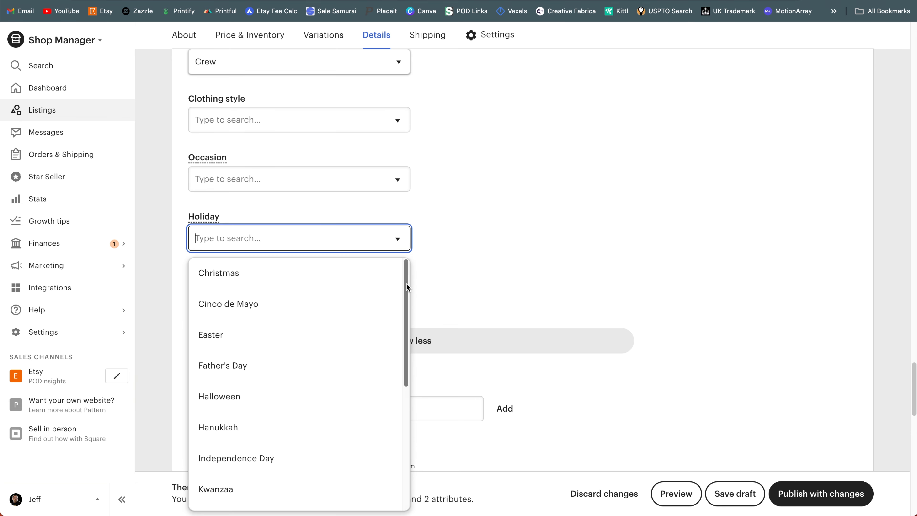
left_click_drag(406, 287, 407, 341)
left_click(453, 347)
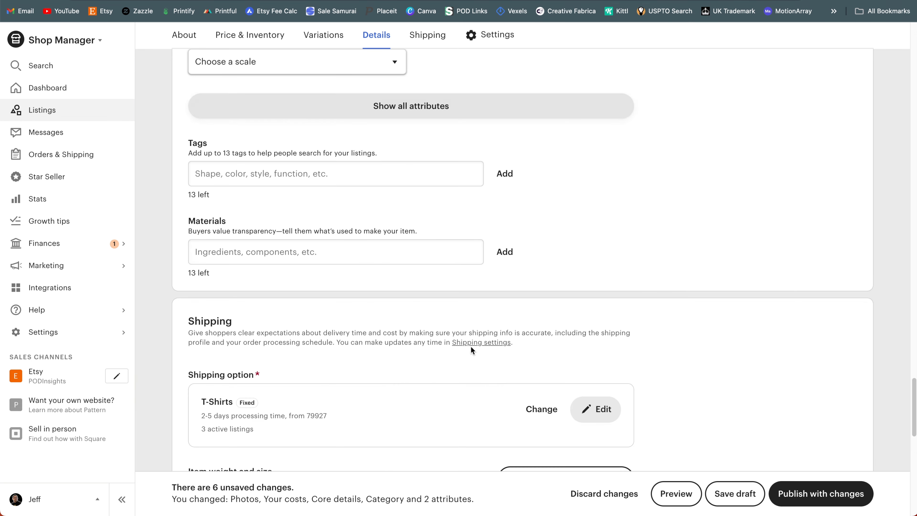
left_click(407, 115)
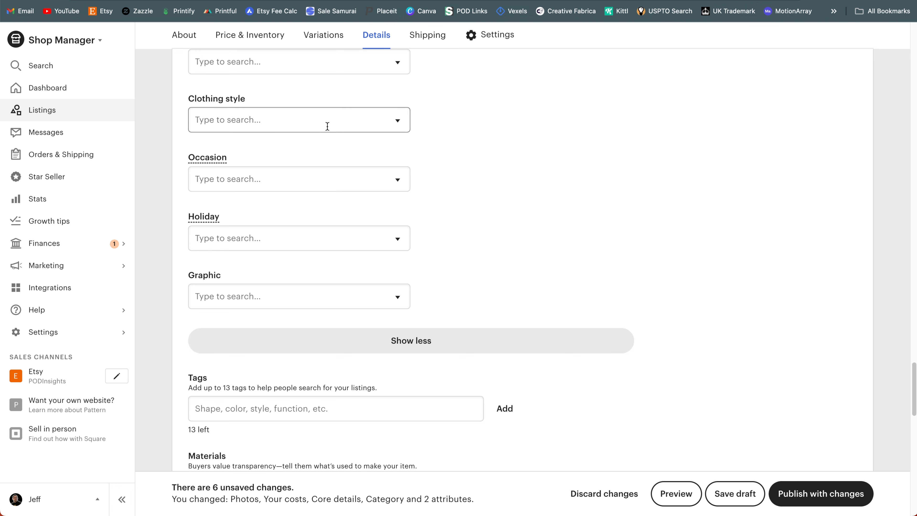
Step: Examine the T-Shirts shipping profile's origin, processing time and standard shipping settings, and close the profile
scroll(352, 356, "down", 5)
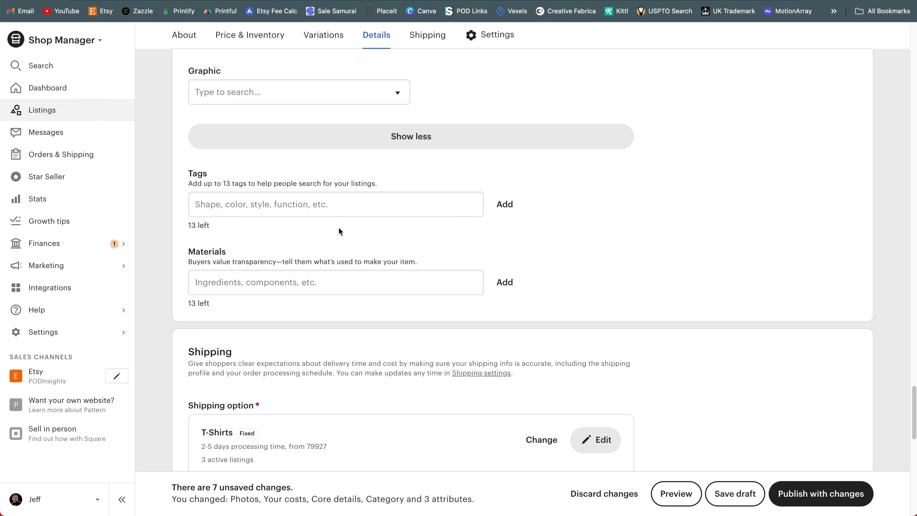
scroll(476, 285, "down", 2)
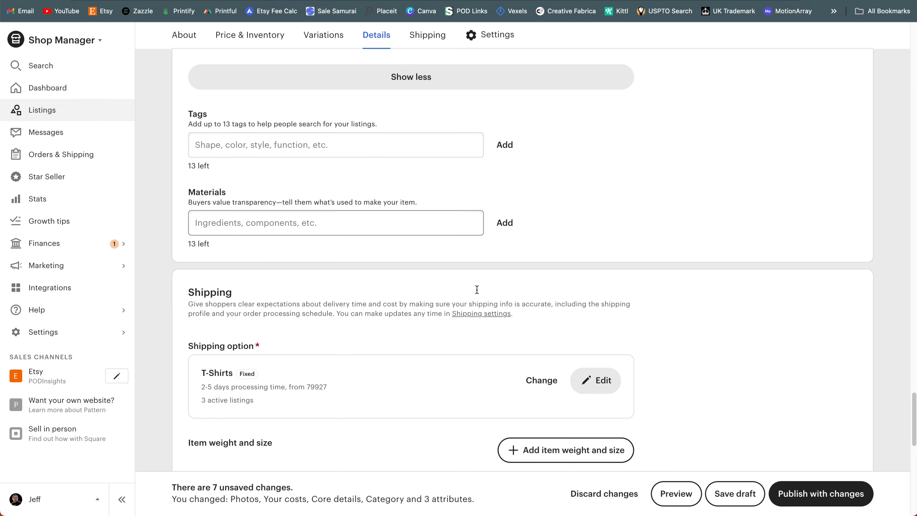
scroll(476, 290, "down", 5)
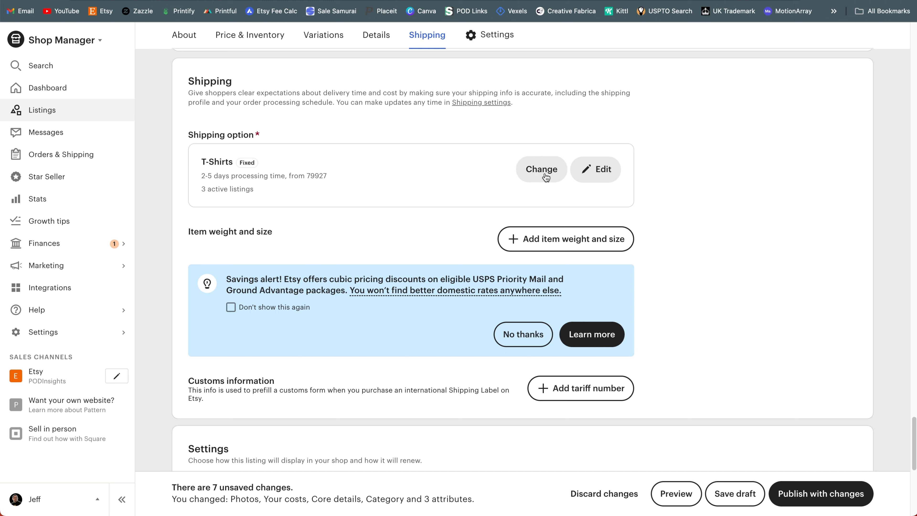
left_click(590, 172)
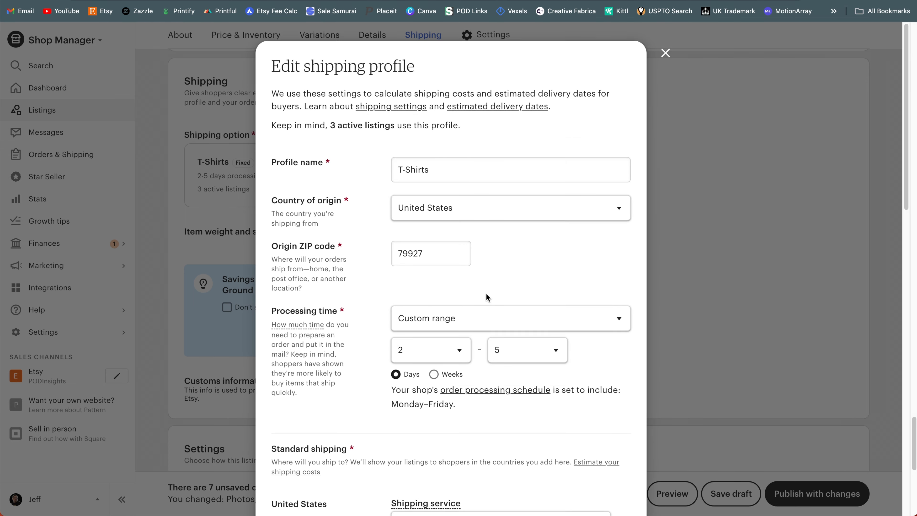
scroll(486, 296, "down", 7)
scroll(484, 253, "up", 5)
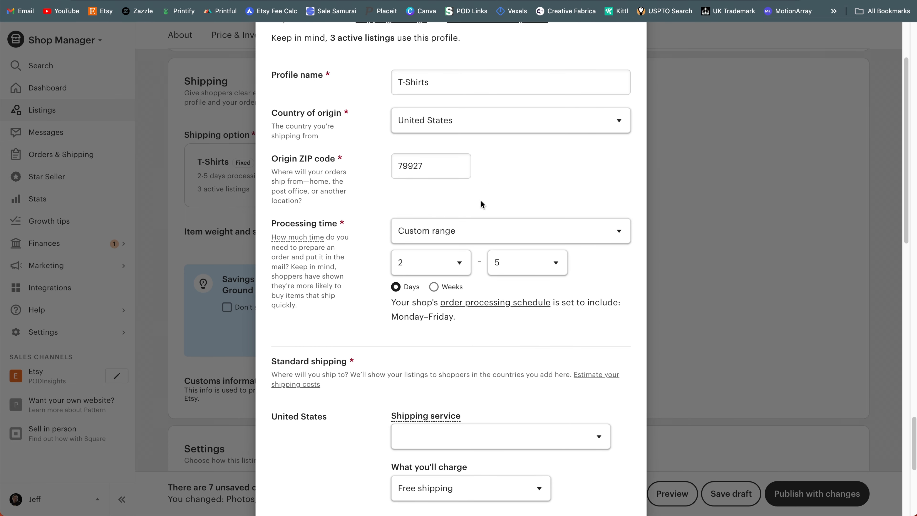
scroll(463, 311, "down", 6)
scroll(465, 311, "up", 8)
left_click(664, 46)
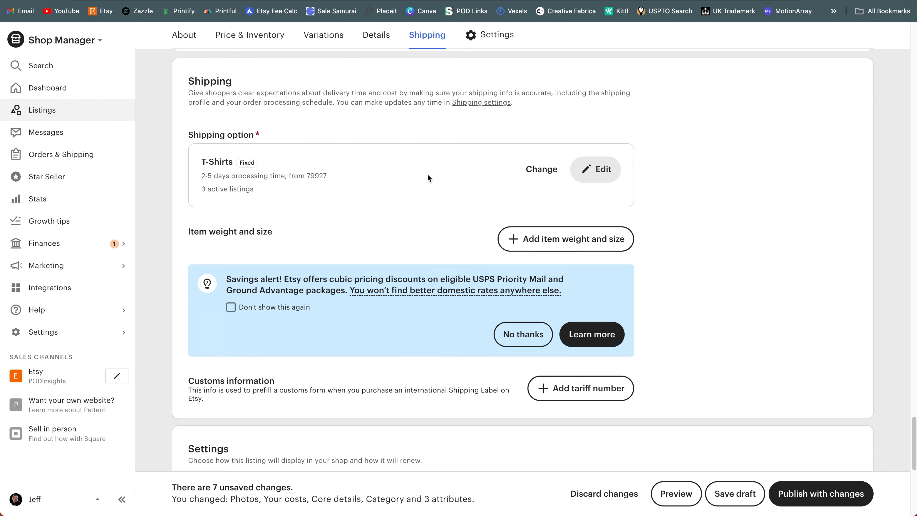
Step: Assign the listing to the T-Shirts shop section in its settings
scroll(671, 196, "down", 1)
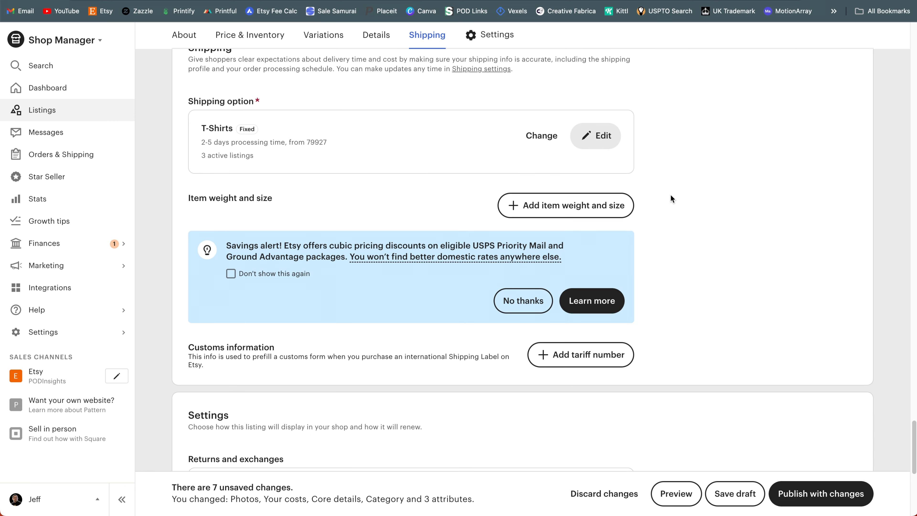
scroll(670, 195, "down", 1)
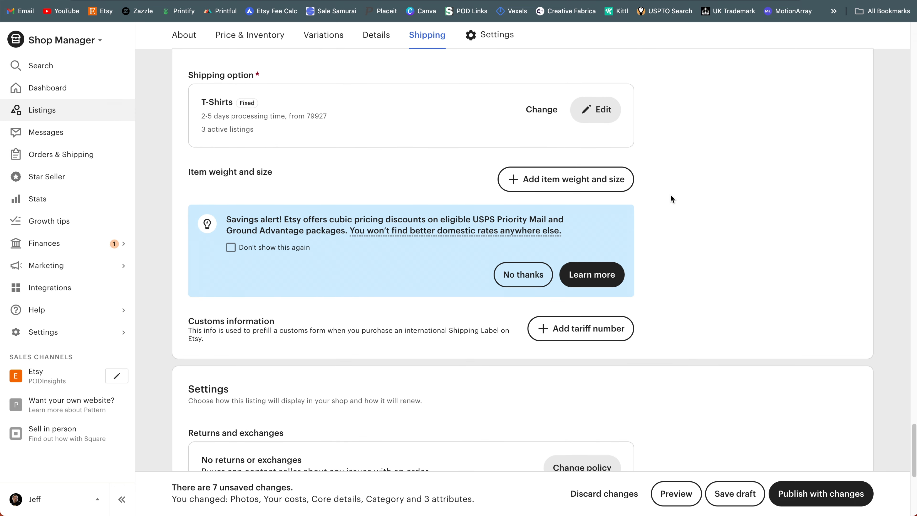
scroll(670, 194, "down", 1)
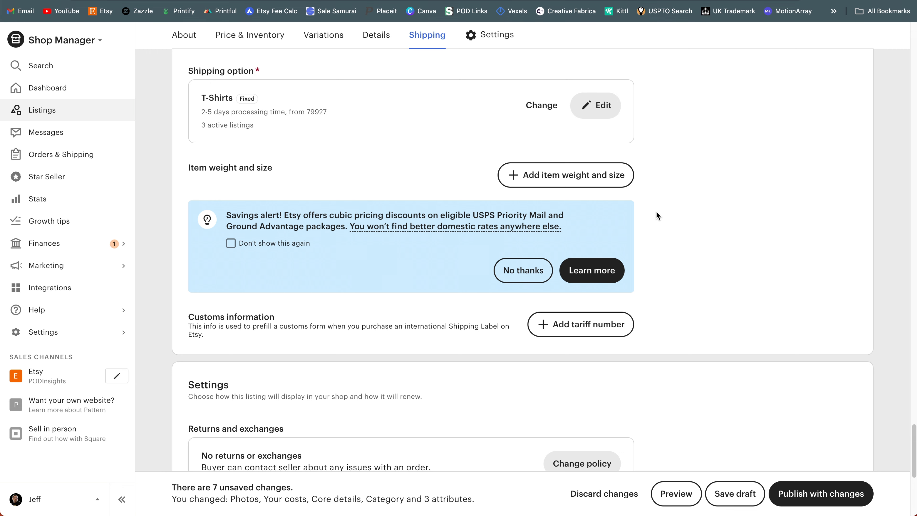
scroll(657, 213, "down", 3)
scroll(658, 215, "down", 5)
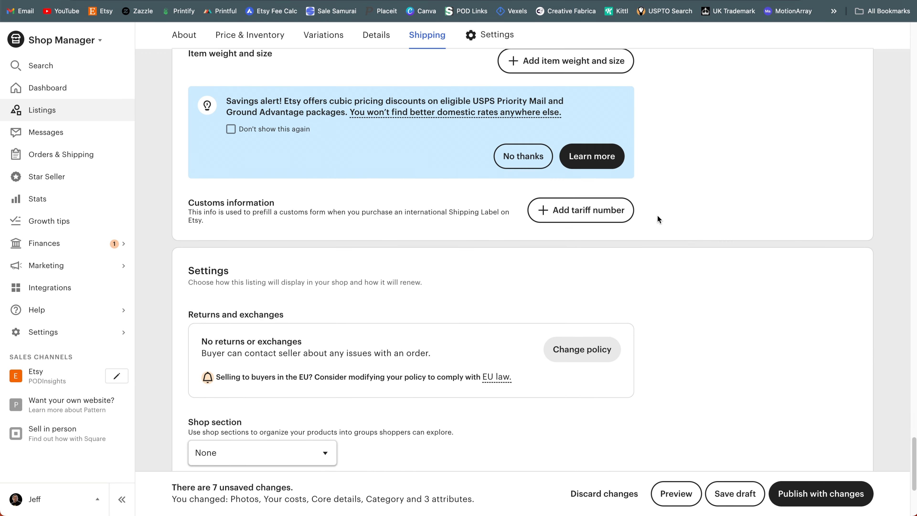
scroll(657, 215, "down", 1)
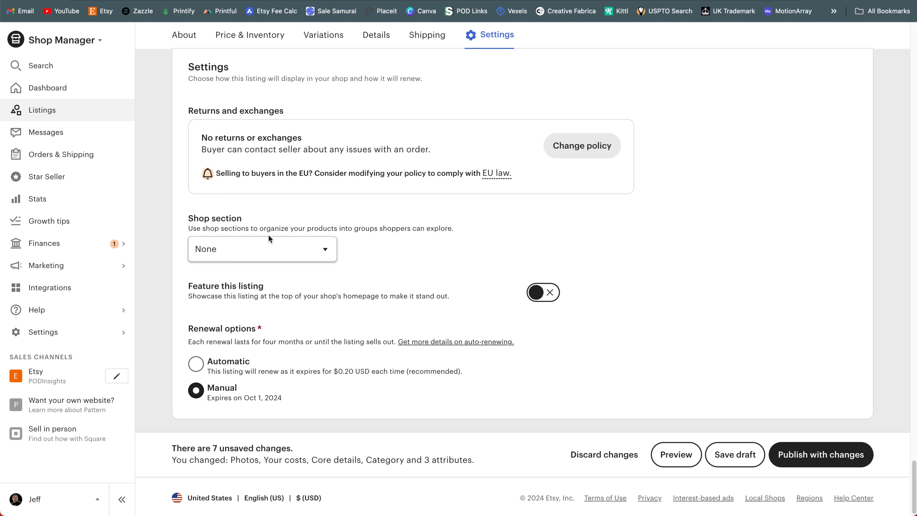
left_click(331, 257)
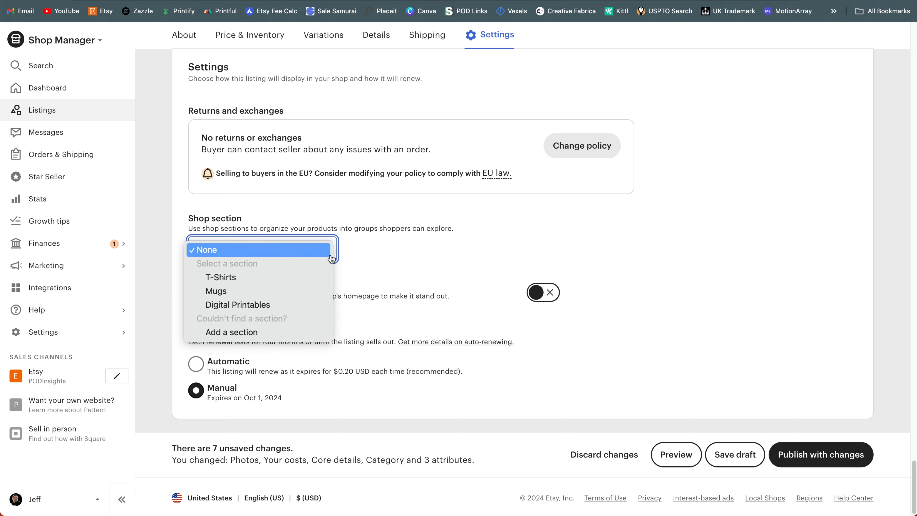
left_click(310, 278)
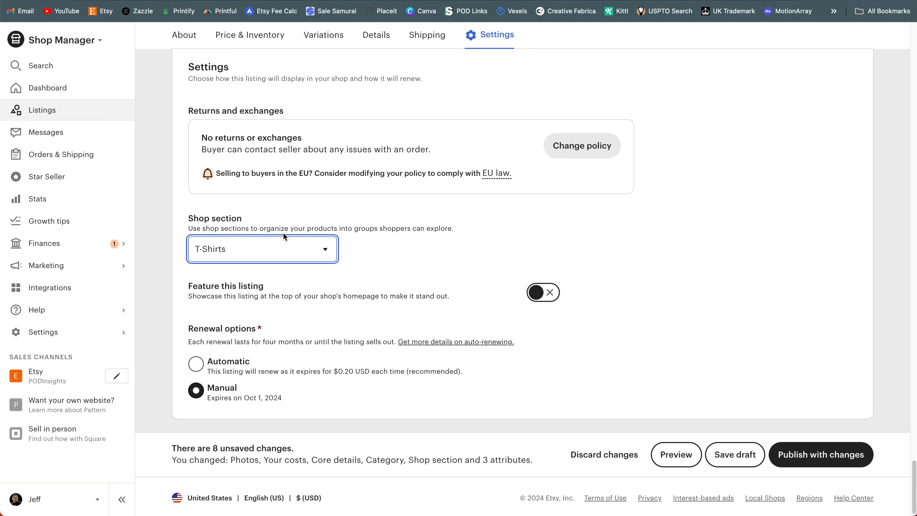
Step: Try switching the Feature this listing option on and back off
left_click(546, 298)
left_click(545, 298)
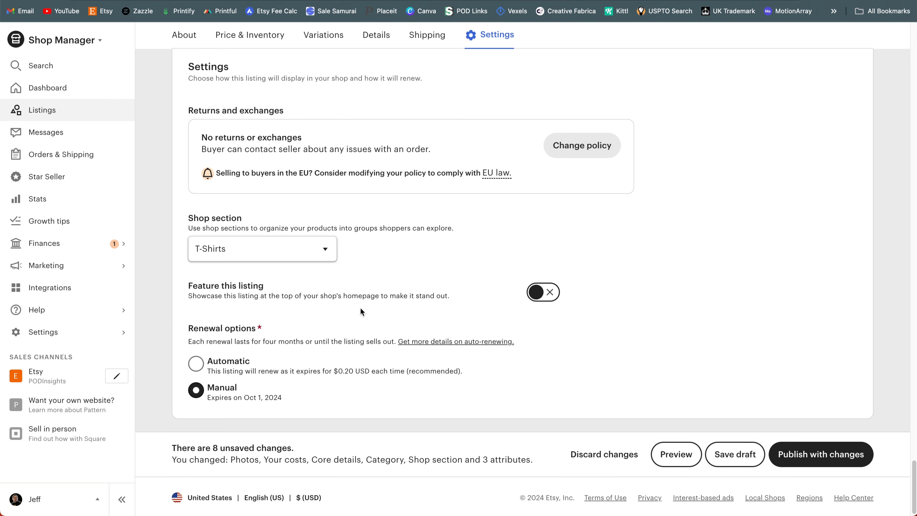
scroll(361, 309, "down", 1)
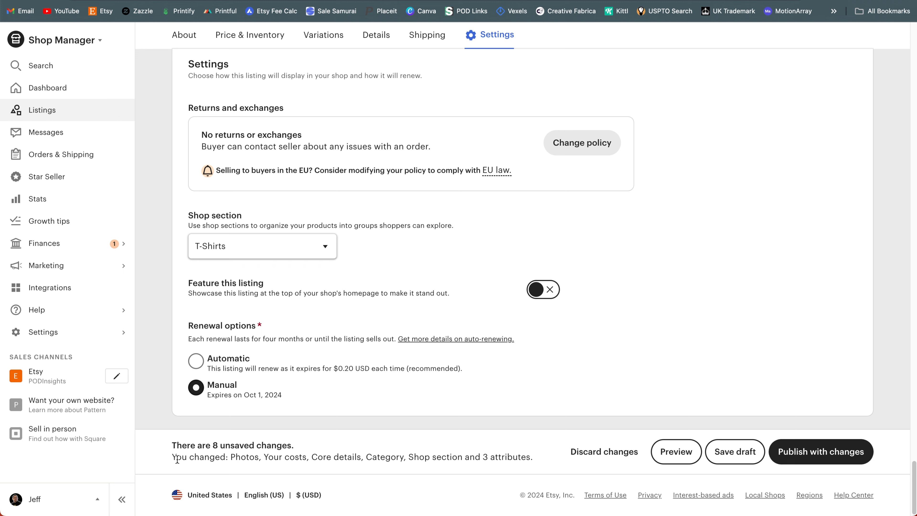
Step: Check the summary of unsaved changes and start publishing the listing with its changes
left_click_drag(177, 459, 376, 467)
left_click(447, 466)
left_click_drag(236, 460, 480, 466)
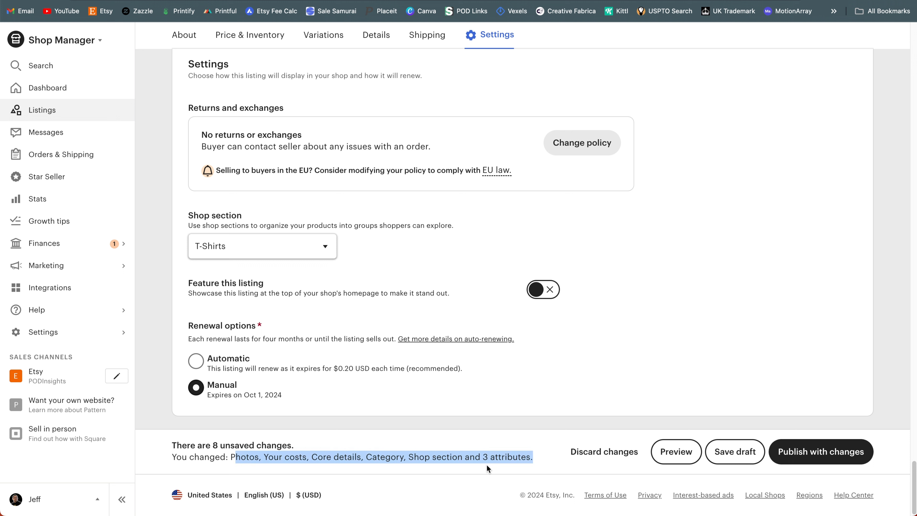
left_click(486, 465)
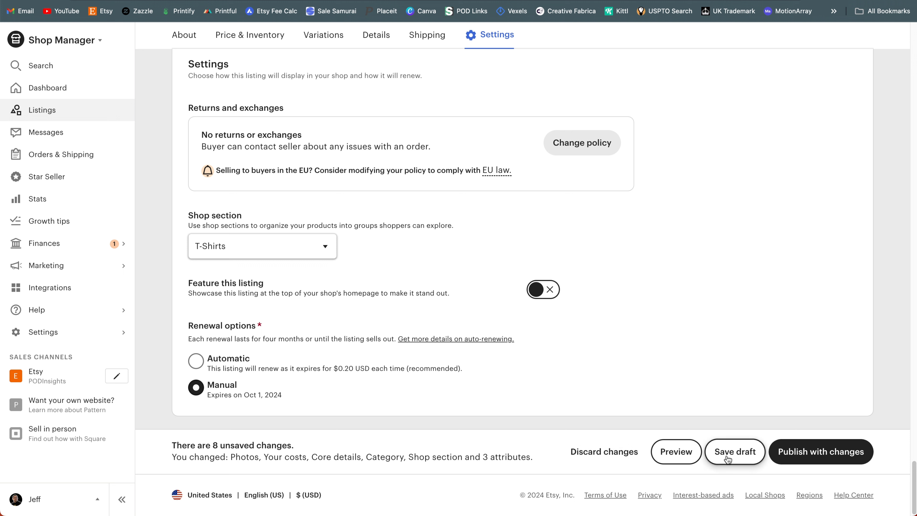
left_click(858, 450)
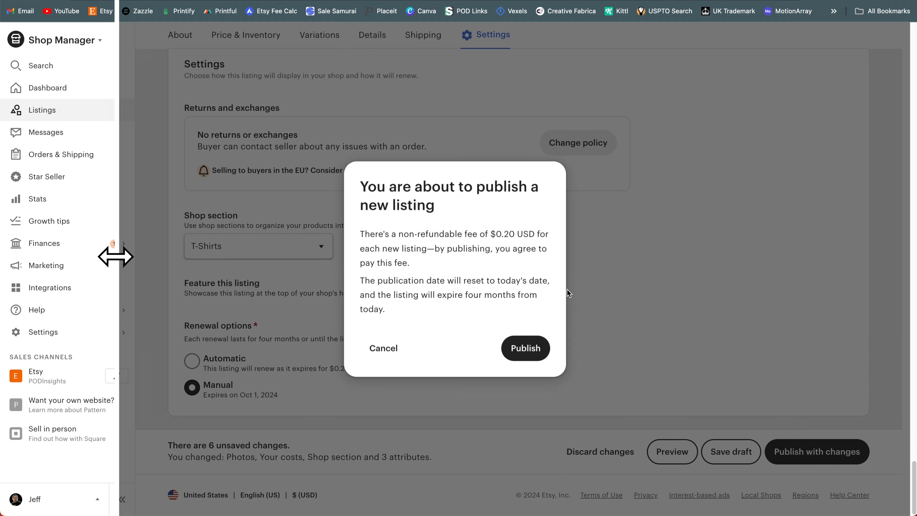